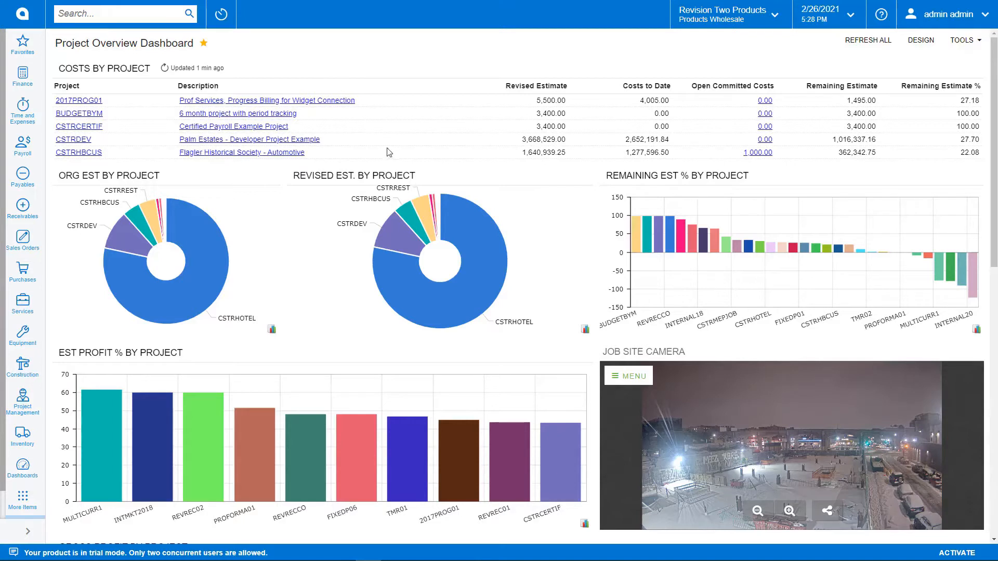
Open project CSTRHBCUS (Flagler Historical Society - Automotive) and filter its commitments by type to Subcontract only.
click(87, 154)
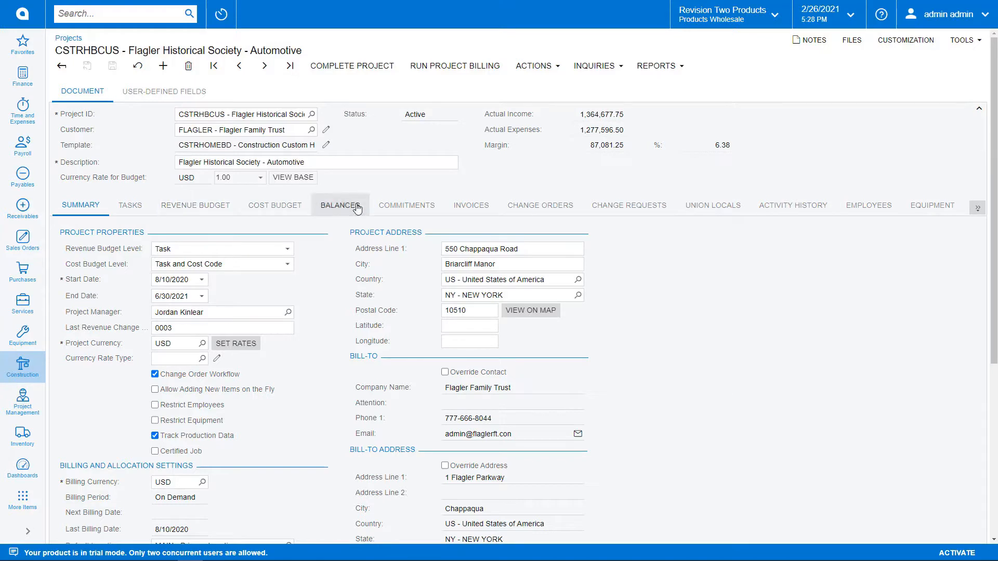
click(406, 206)
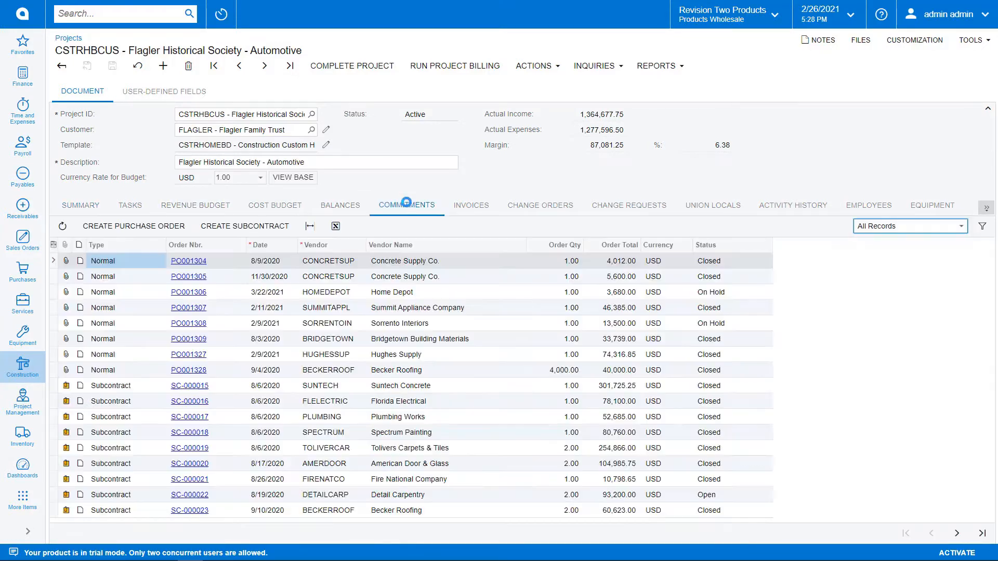
click(134, 251)
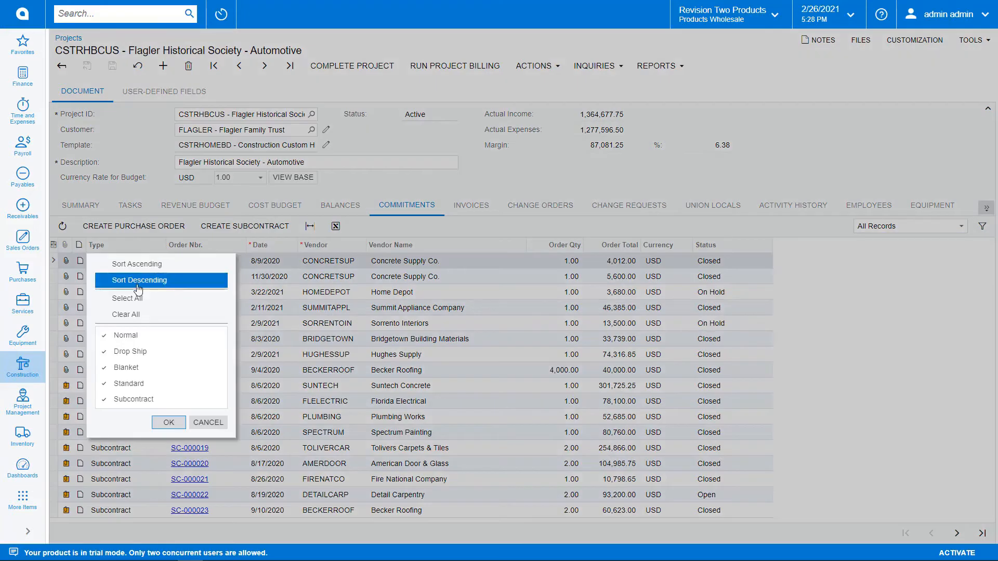
click(138, 315)
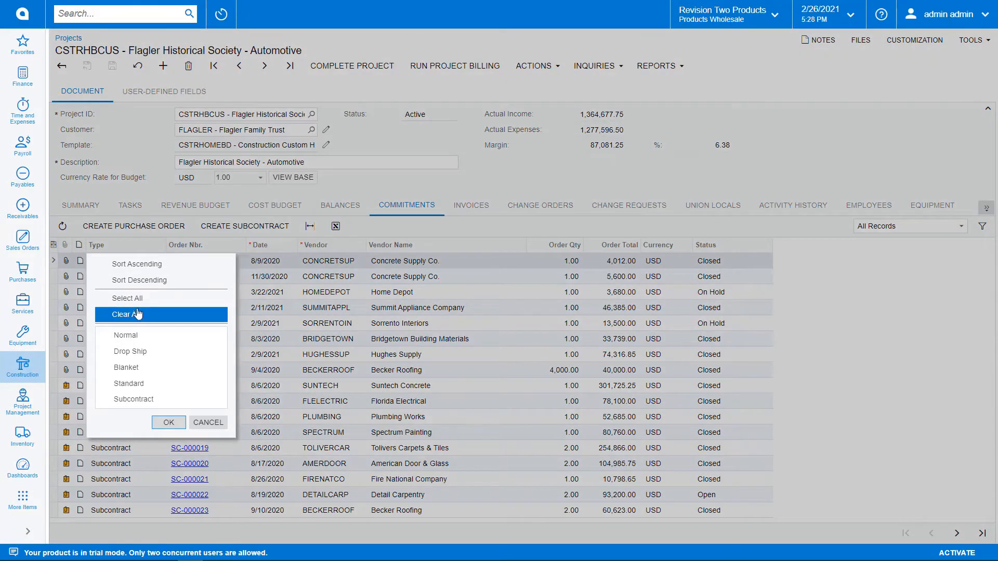
click(141, 400)
click(168, 423)
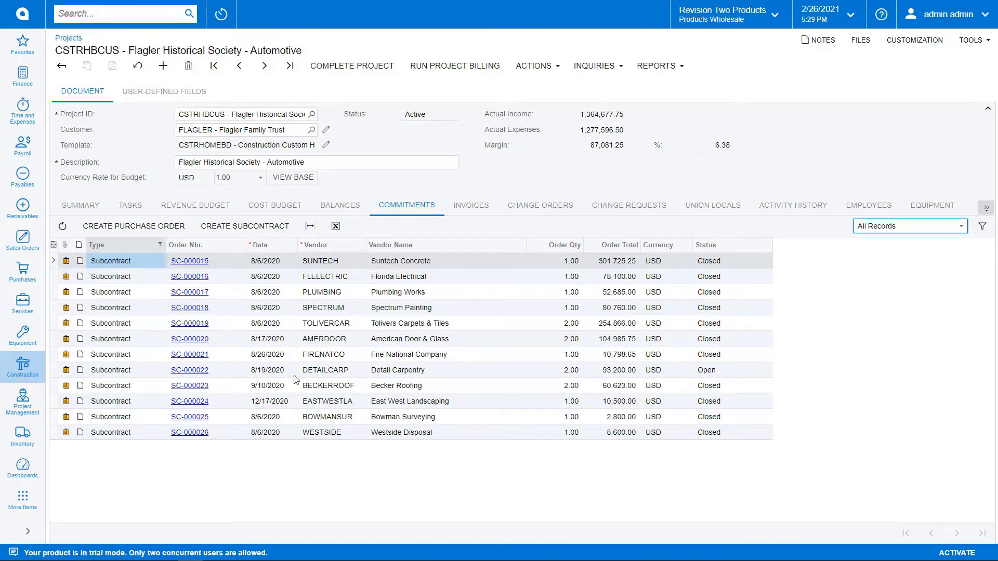
Check the project warning on the Railing line of the Detail Carpentry subcontract, close it, and view the project's revenue budget.
click(198, 375)
click(198, 374)
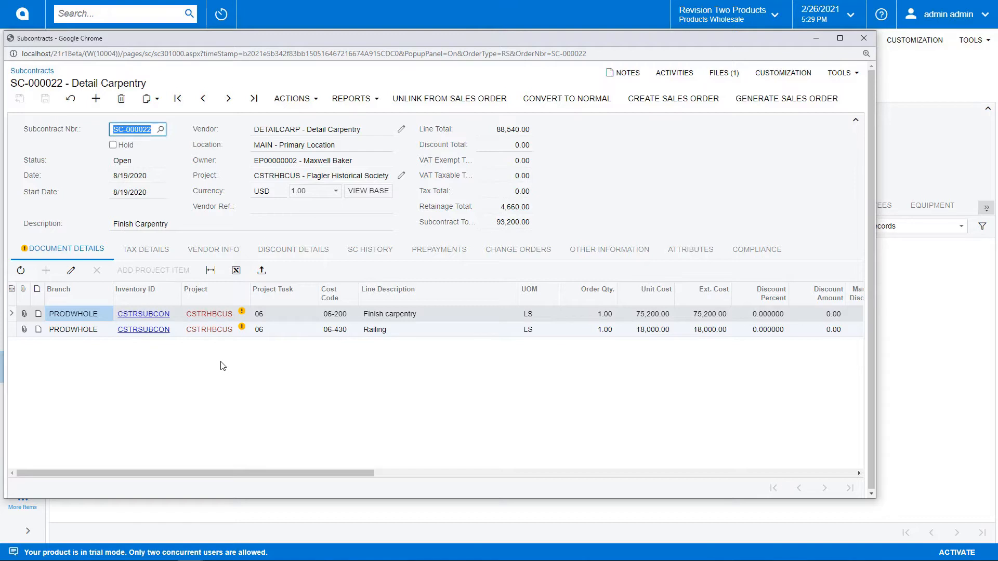
mouse_move(243, 325)
click(864, 39)
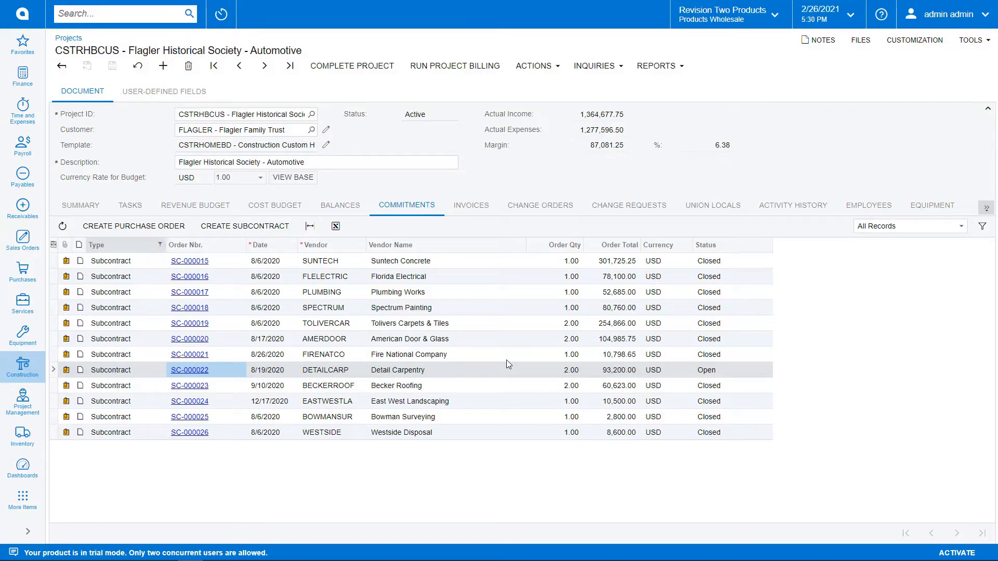
click(193, 207)
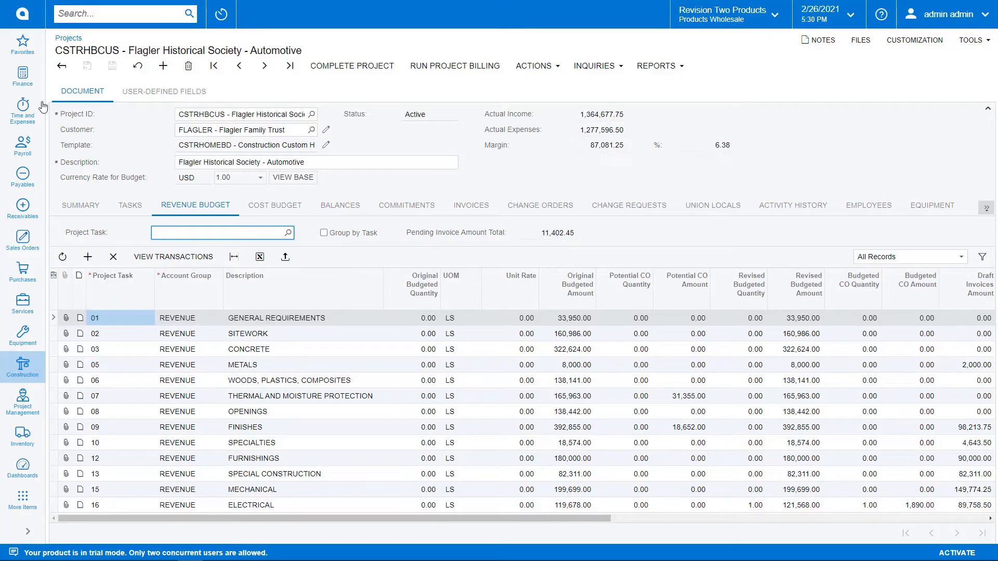
Run the AP Open Documents by Project report for project CSTRHBCUS.
click(22, 51)
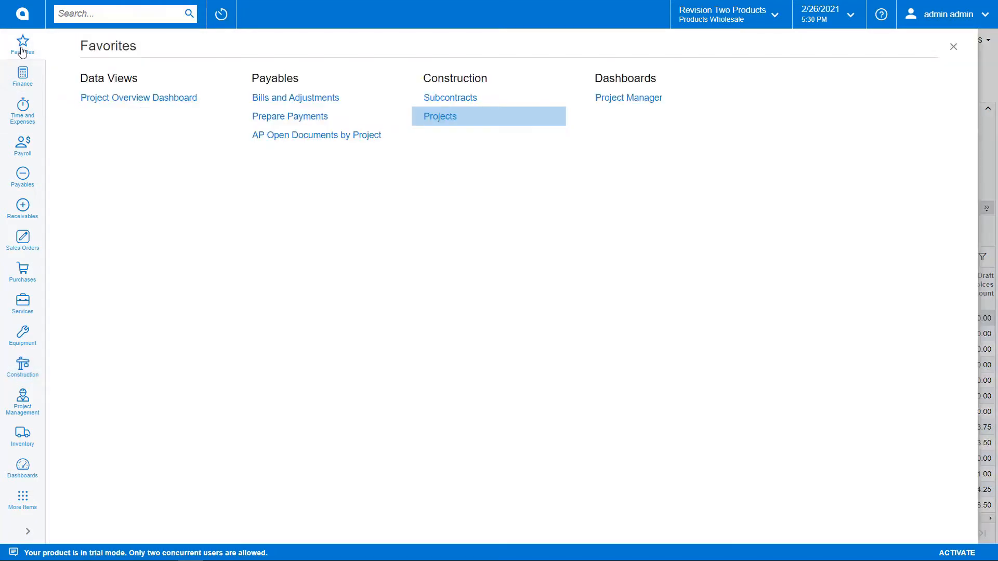
click(295, 135)
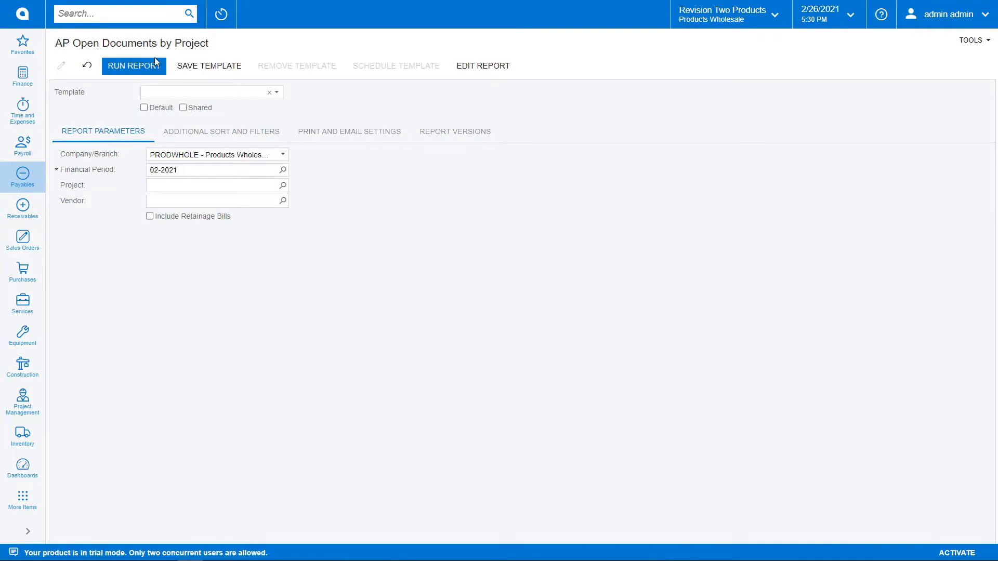
click(218, 187)
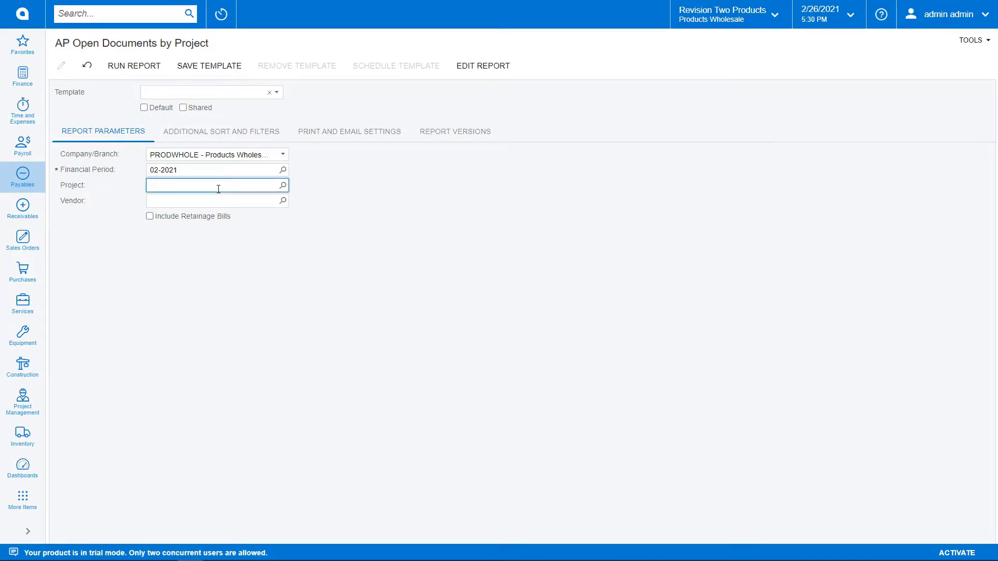
text(flag)
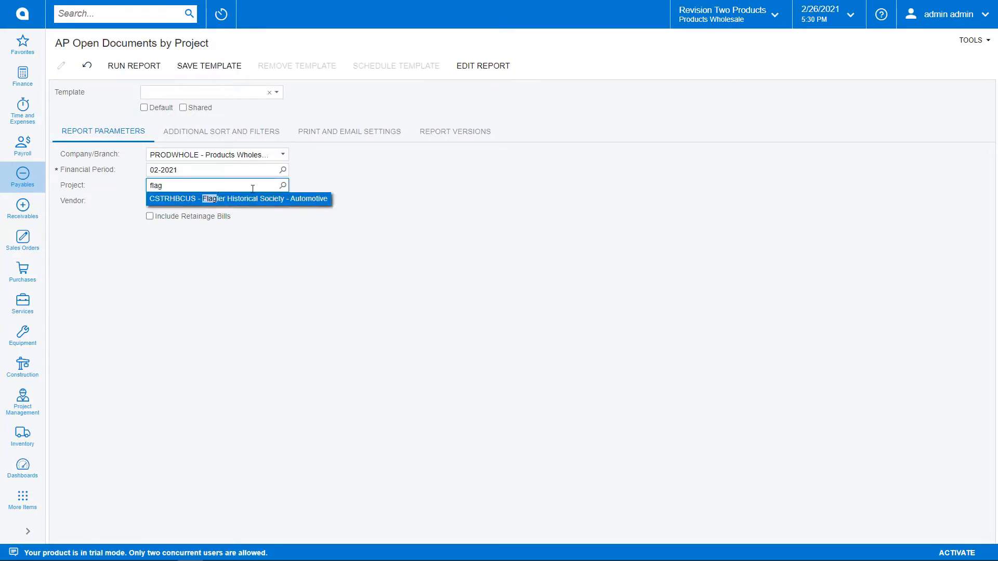
click(256, 202)
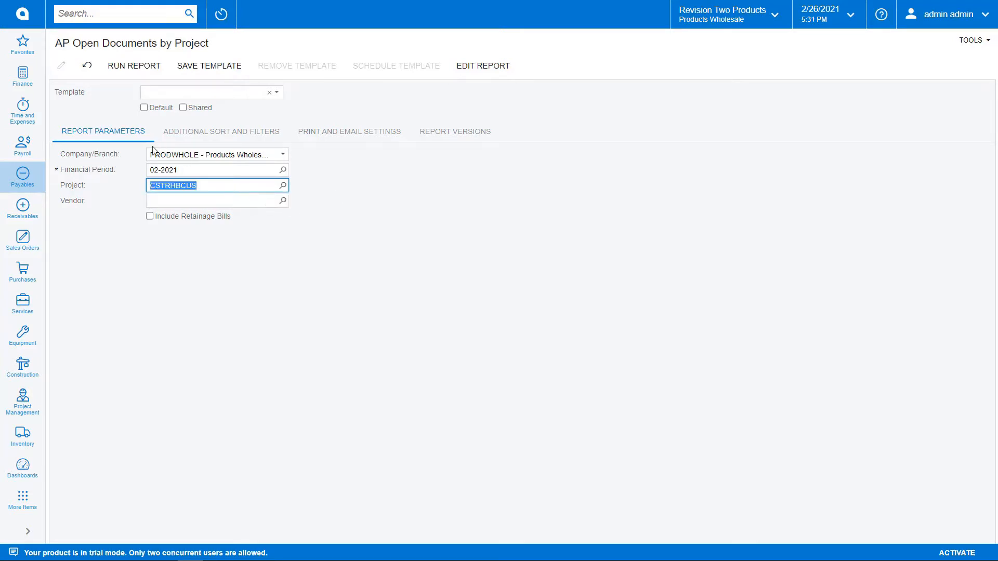
click(145, 68)
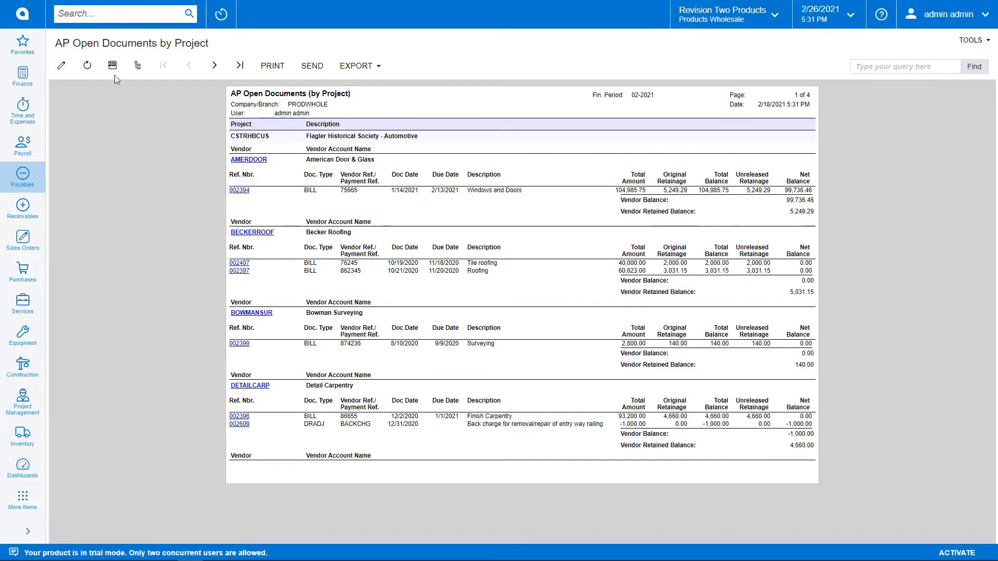
Set up Prepare Payments with payment method CHECK, the Pay Date Within filter disabled, and project CSTRHBCUS.
click(25, 52)
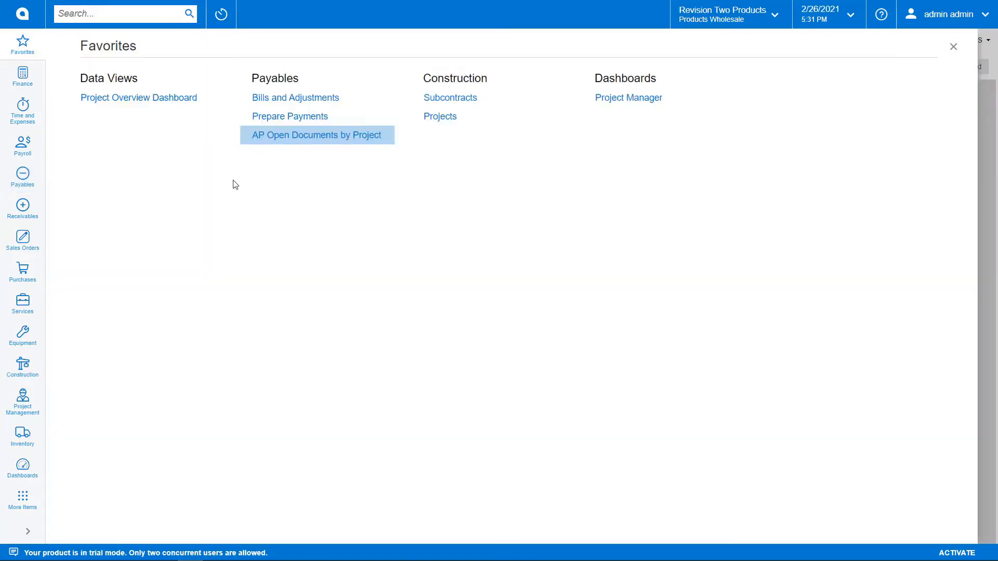
click(296, 119)
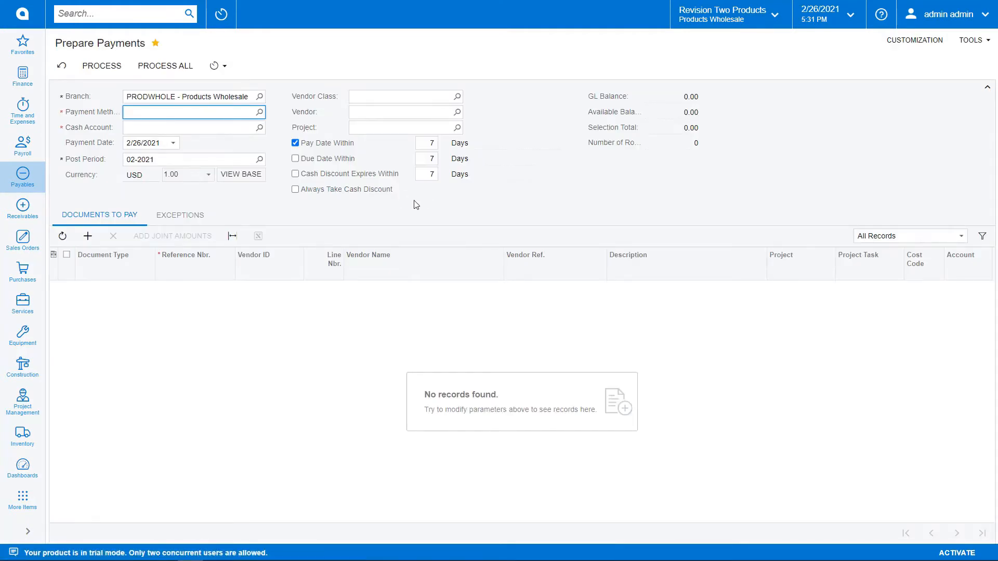
click(259, 112)
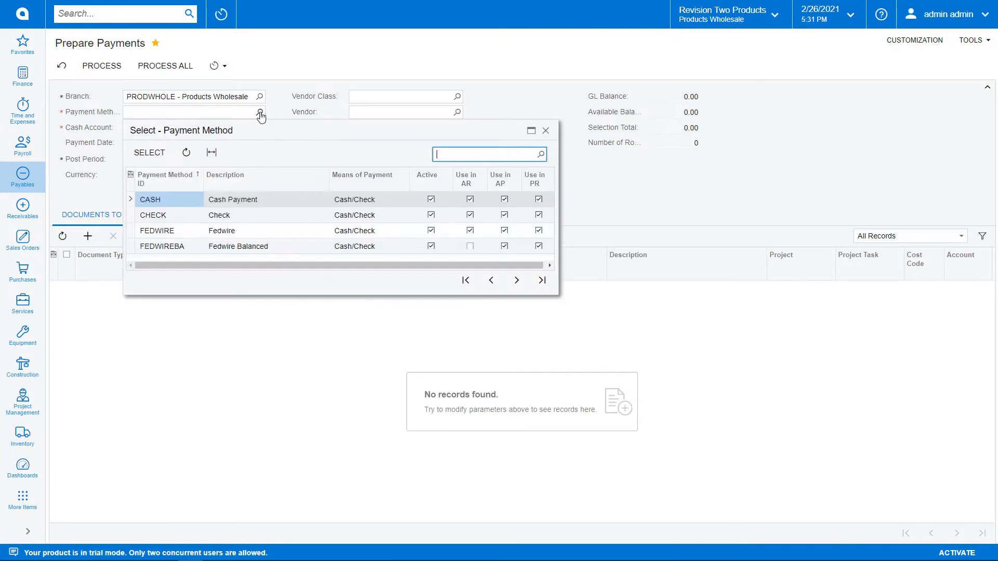
double_click(177, 216)
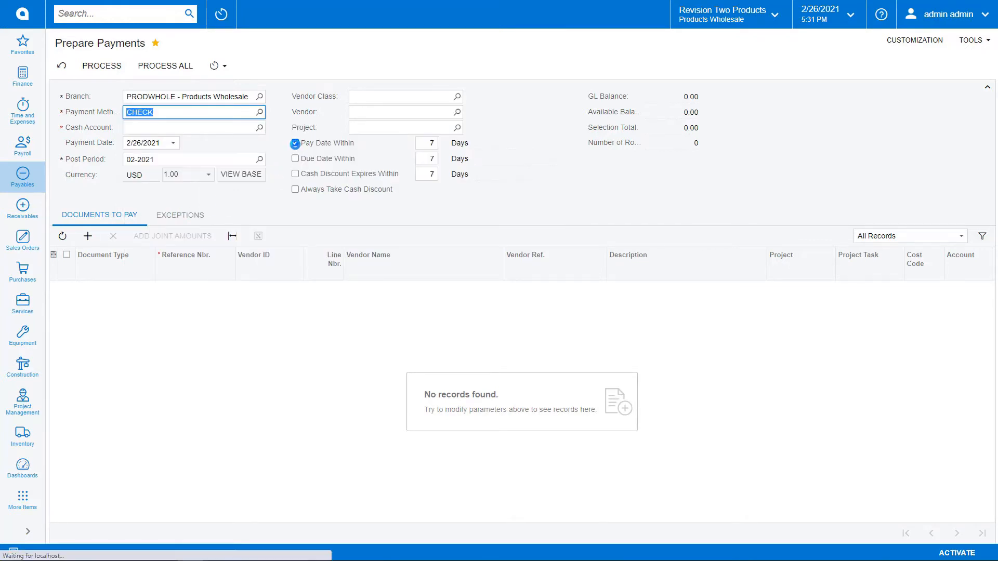
click(296, 143)
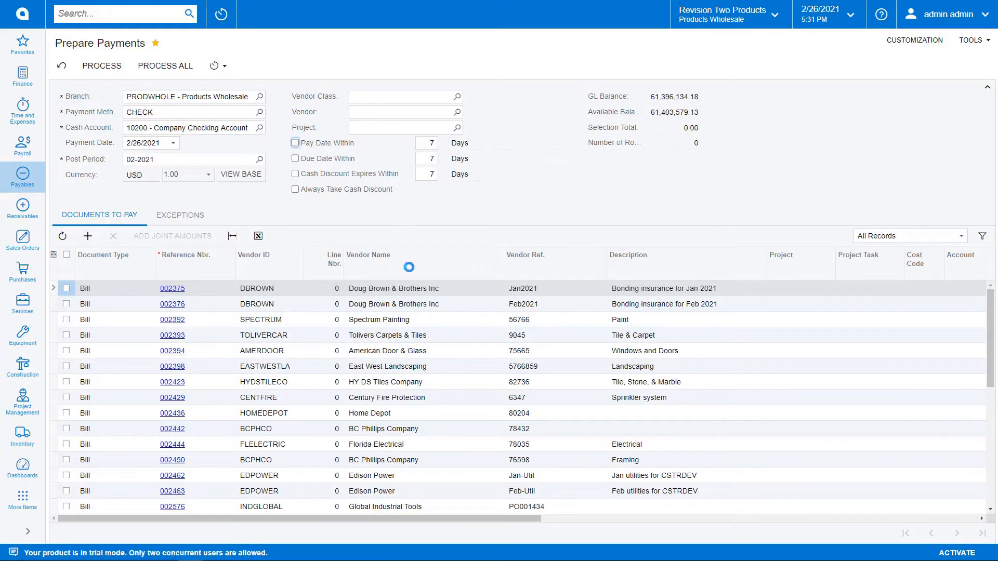
click(382, 128)
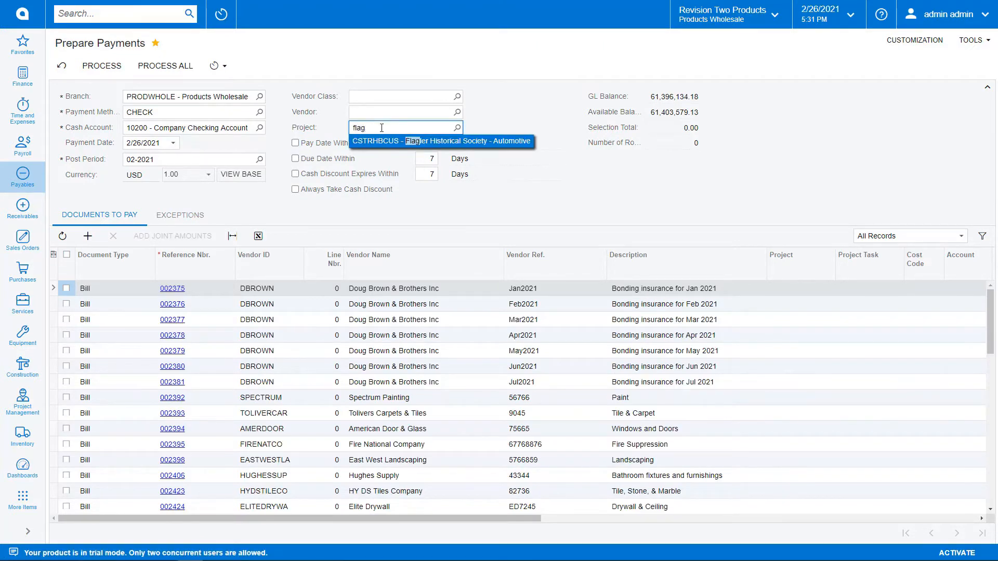
click(384, 142)
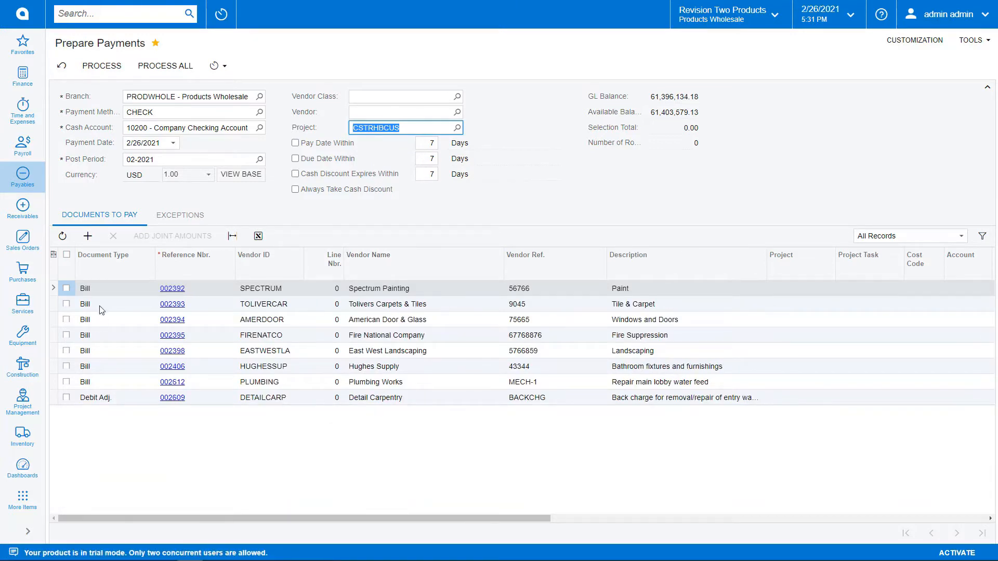
Select the Spectrum Painting, Tolivers Carpets & Tiles, and American Door & Glass bills for payment.
click(66, 289)
click(66, 304)
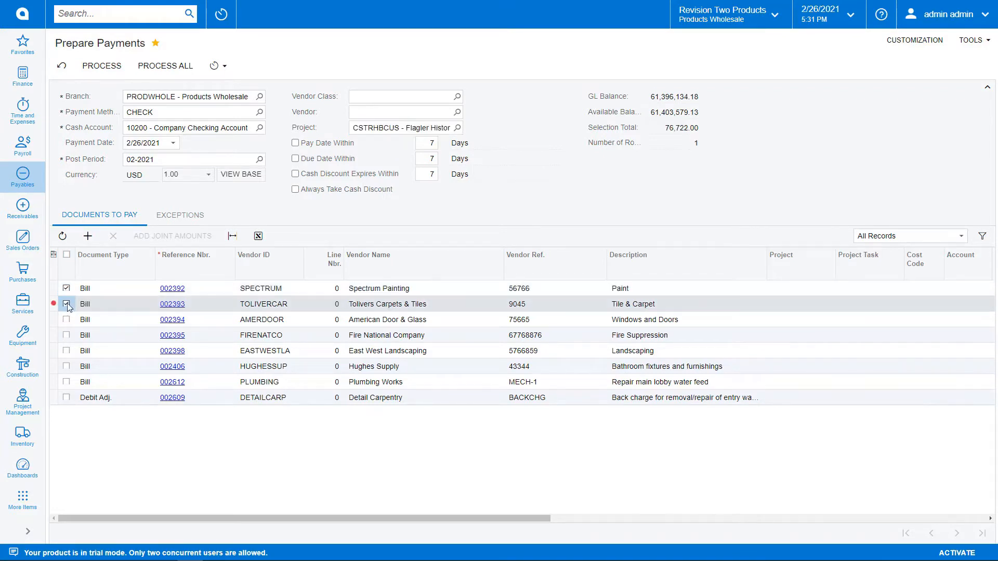
click(67, 320)
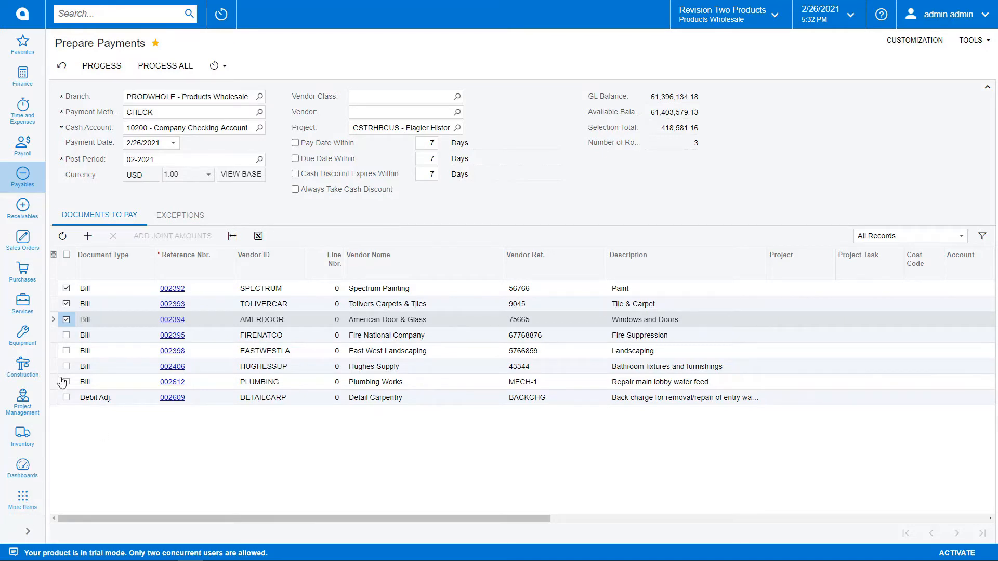
Search transactions and profiles for "east west" and open the East West Landscaping AP bill.
click(22, 44)
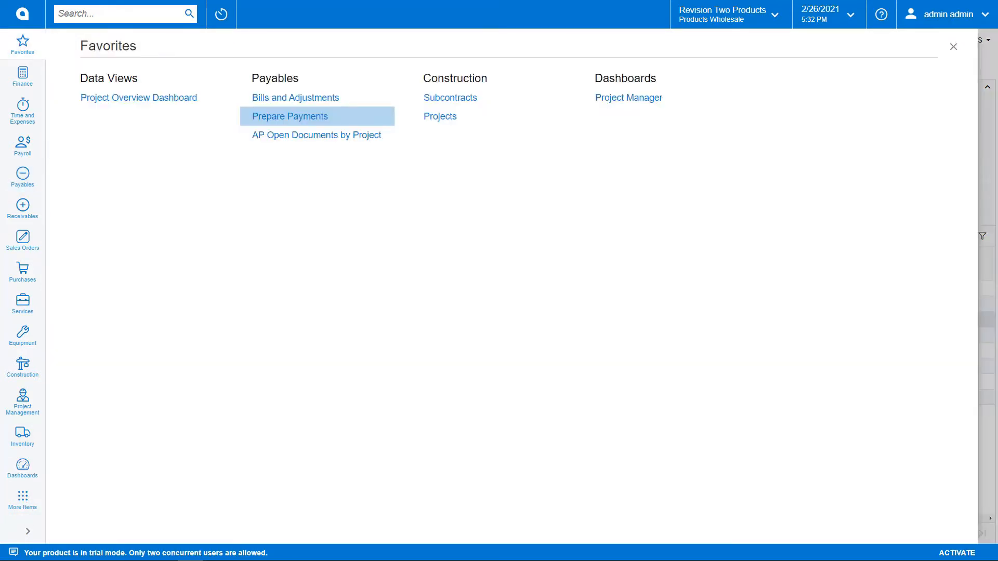
click(139, 14)
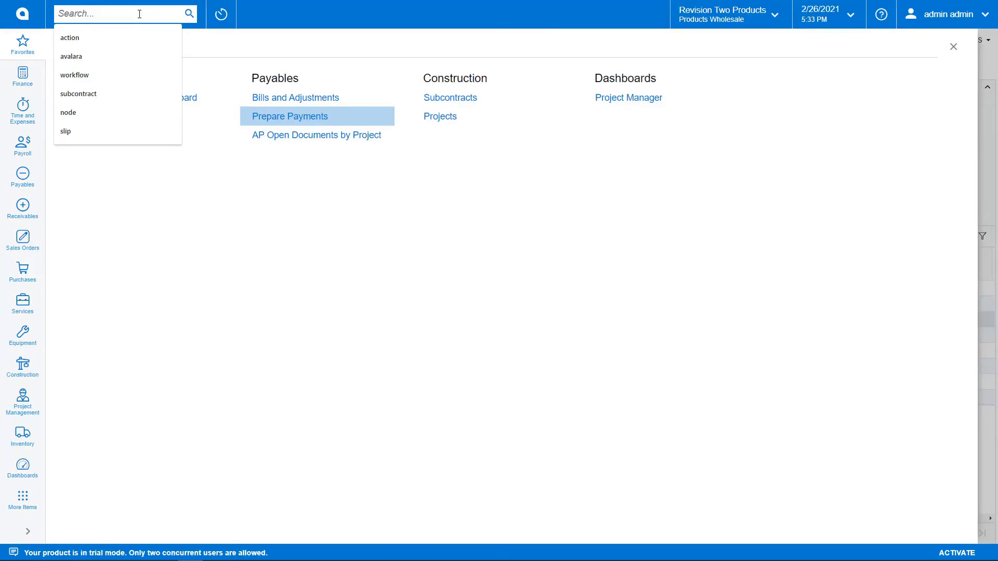
text(east west)
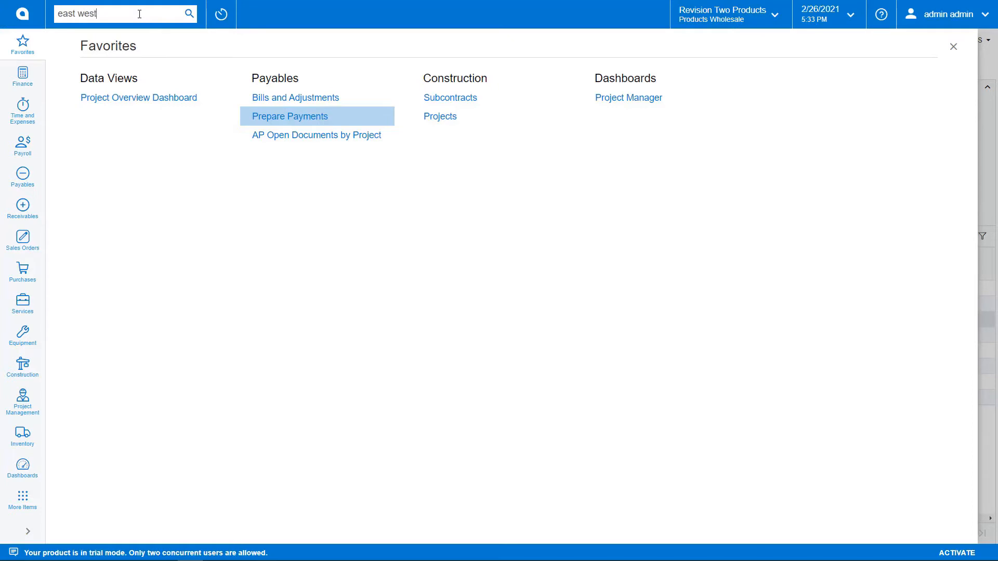
key(Return)
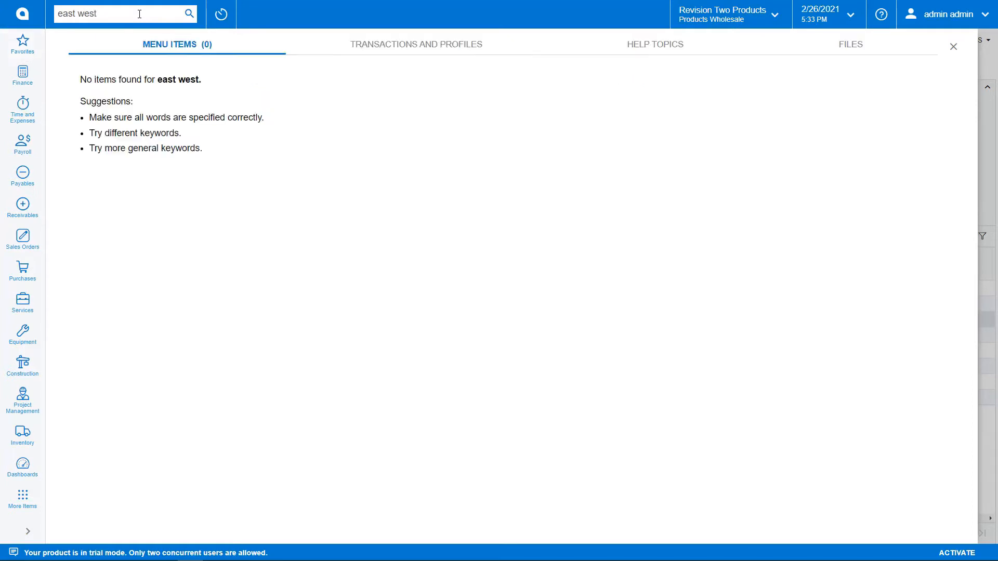
click(379, 50)
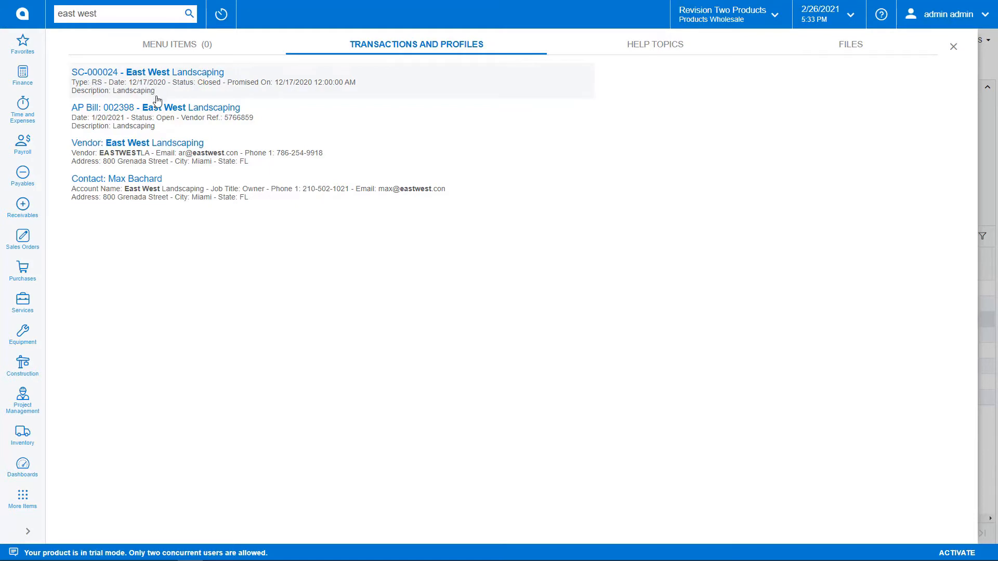
click(124, 108)
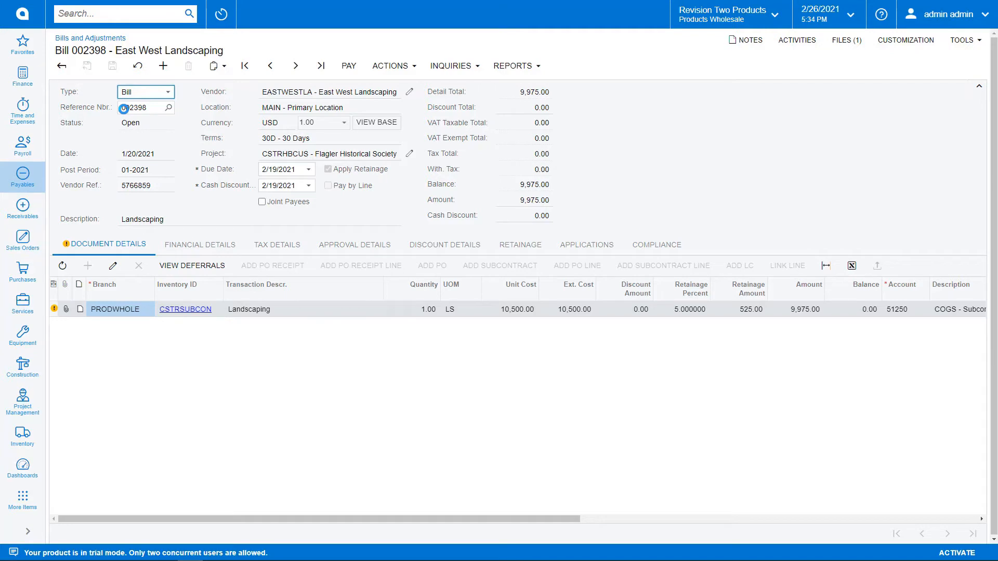
Create a new Debit Adj. document for vendor EASTWESTLA - East West Landscaping on the Flagler Historical Society project CSTRHBCUS.
click(164, 69)
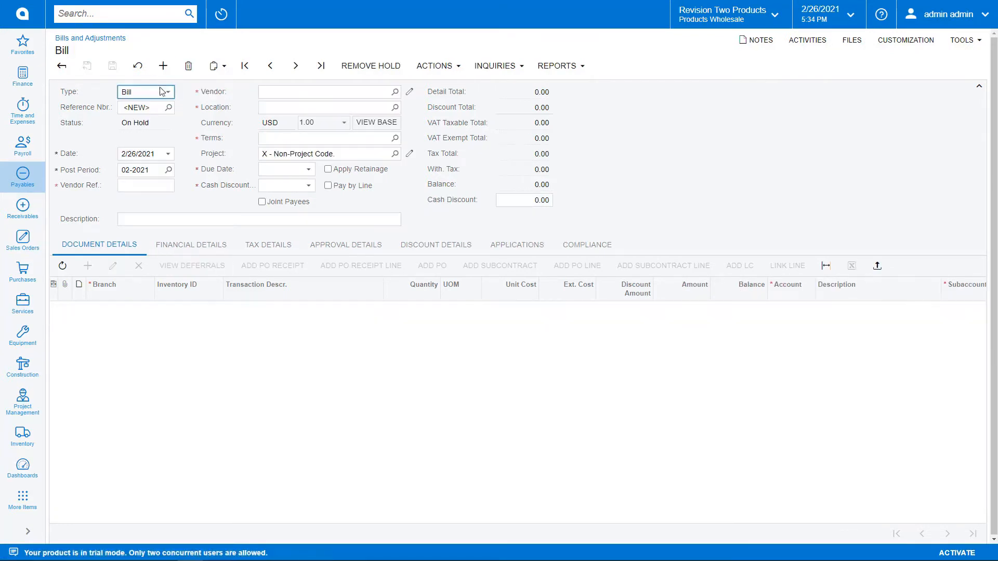
click(157, 94)
click(136, 126)
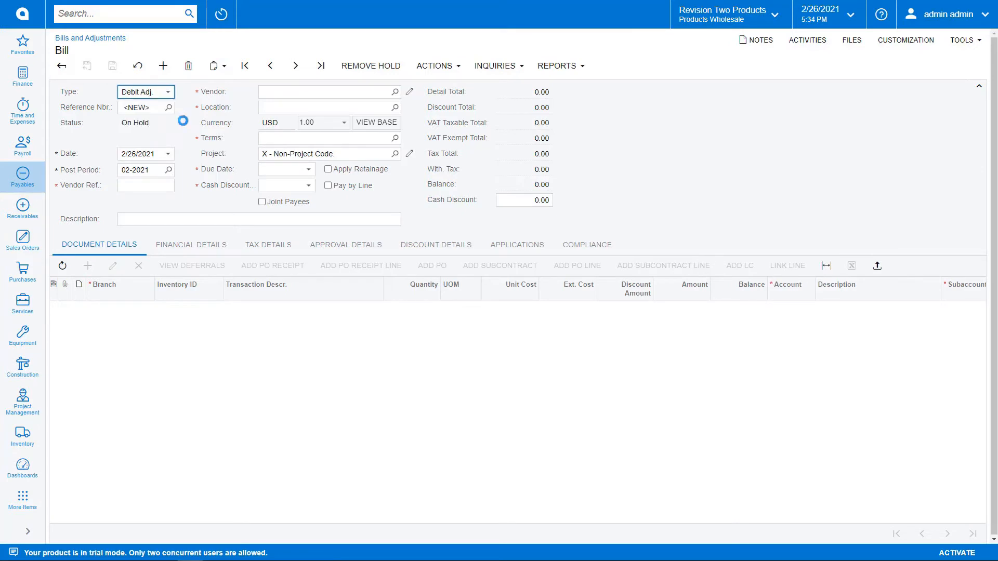
click(290, 95)
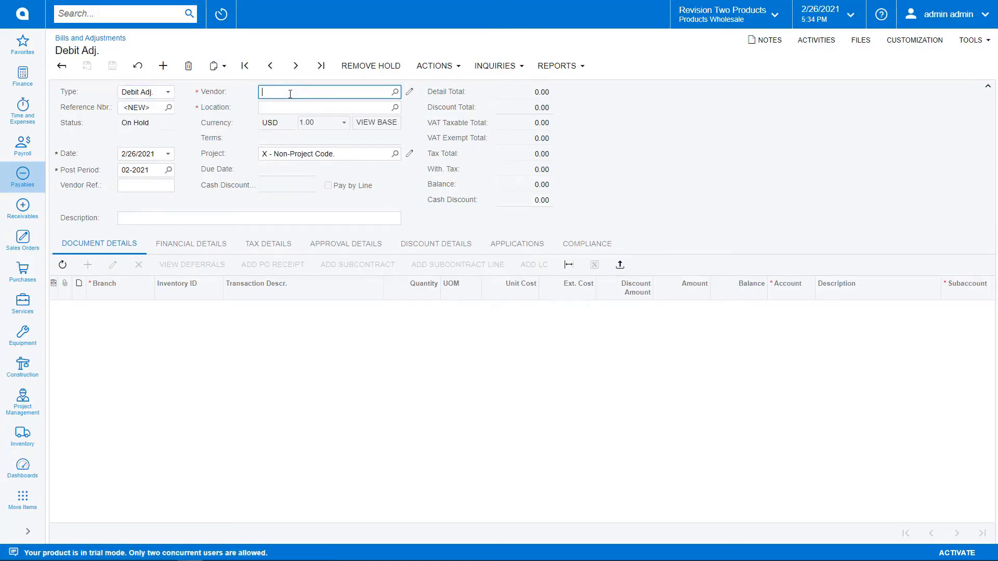
text(east)
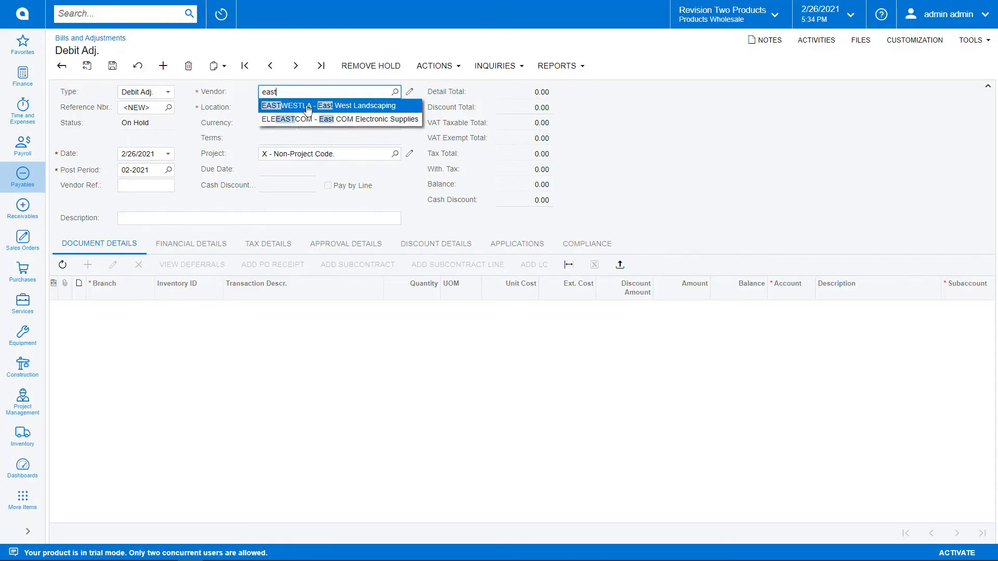
click(294, 106)
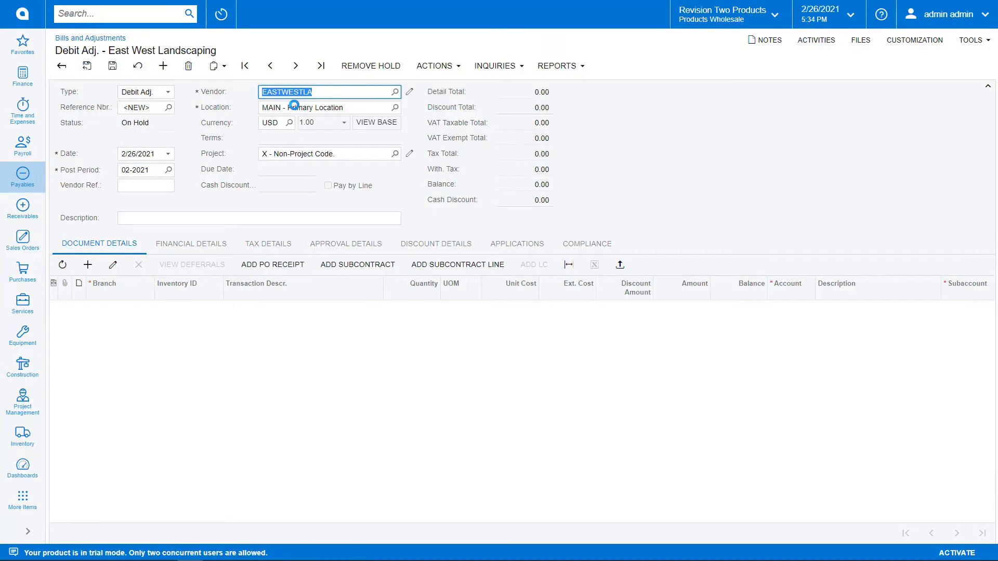
click(317, 155)
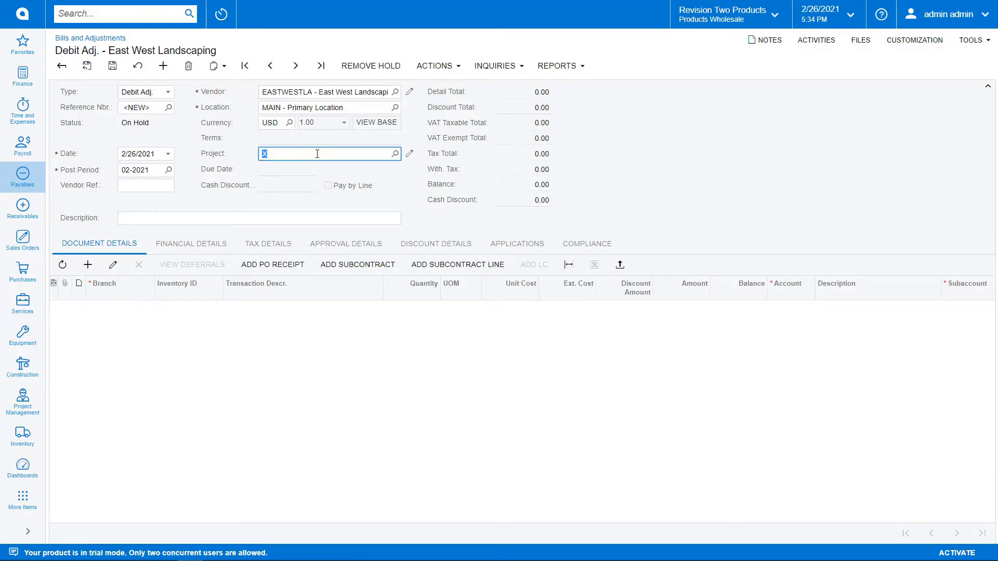
text(flag)
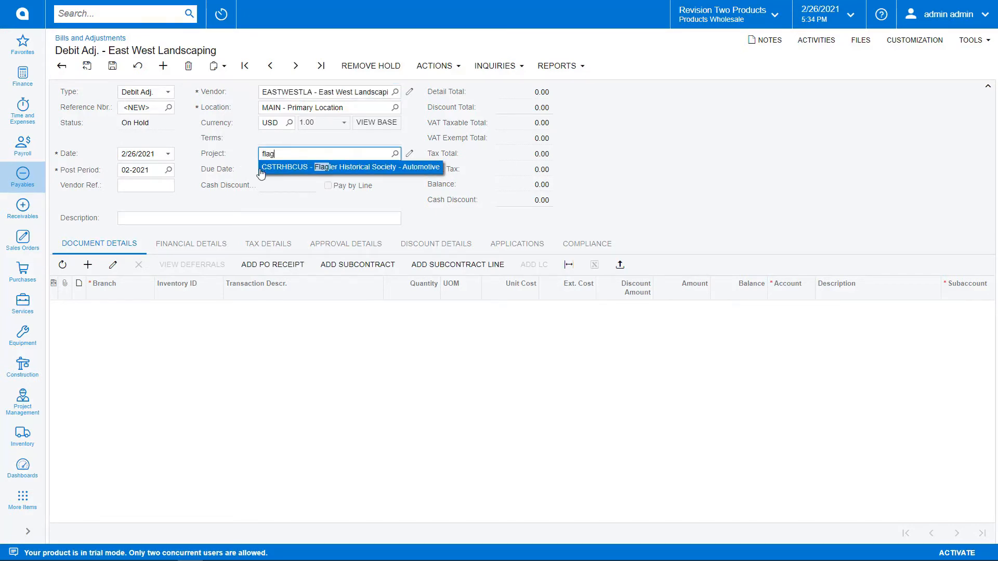
click(282, 166)
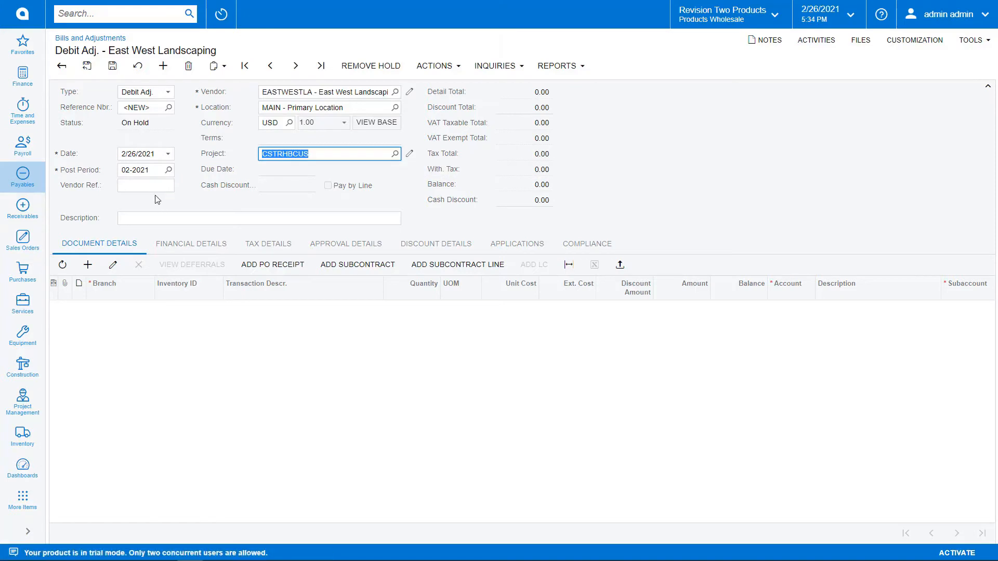
Set the vendor reference to BACK and the description to "Backcharge for reseeding and ornamental flowers".
click(156, 185)
text(BACK)
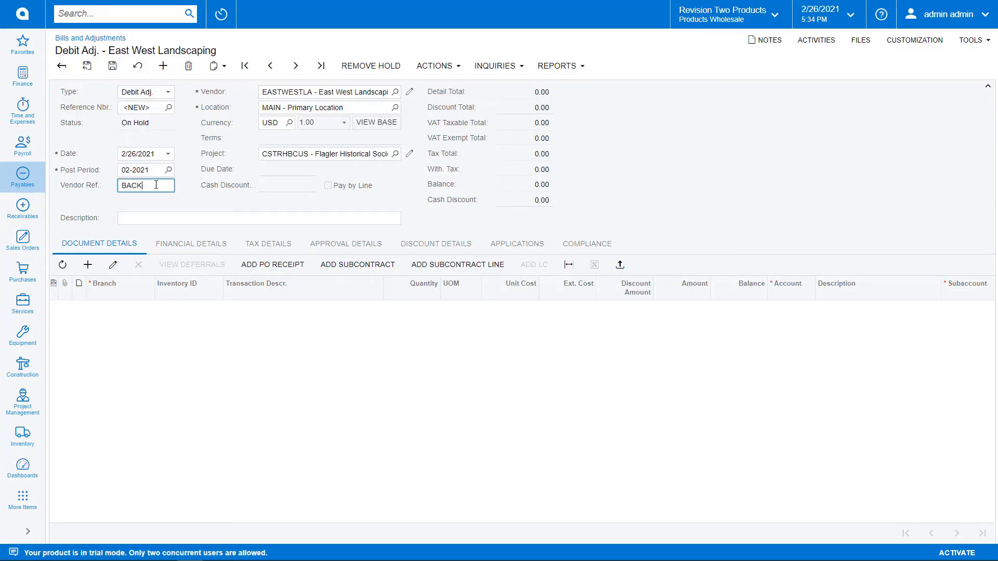
click(166, 218)
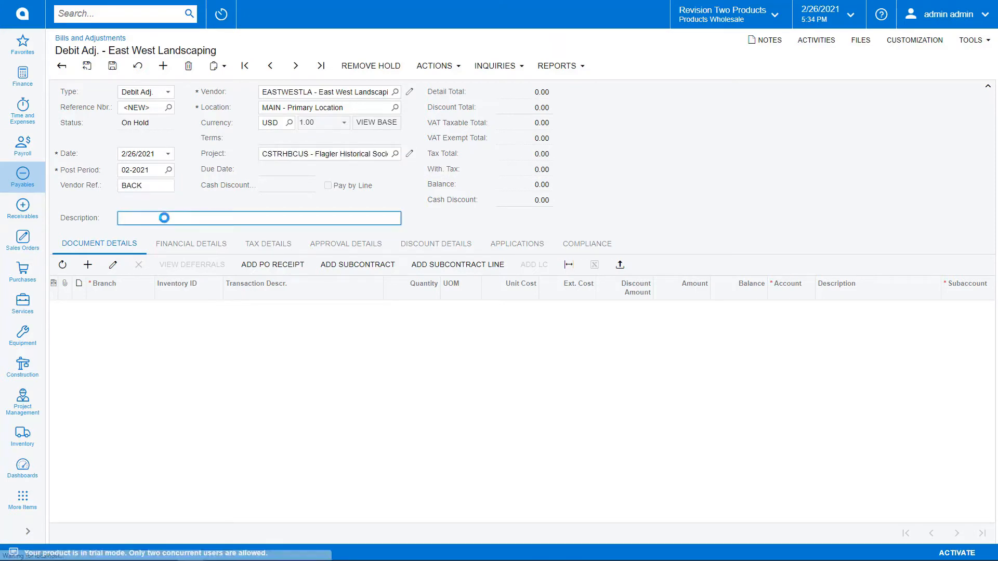
text(Backcharg)
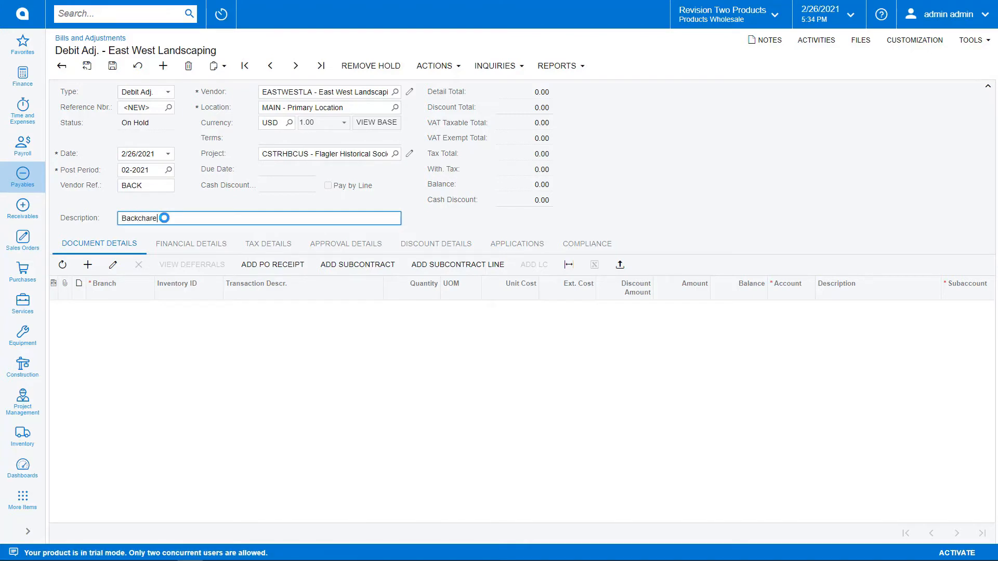
text(e for reseeding and ornamenta)
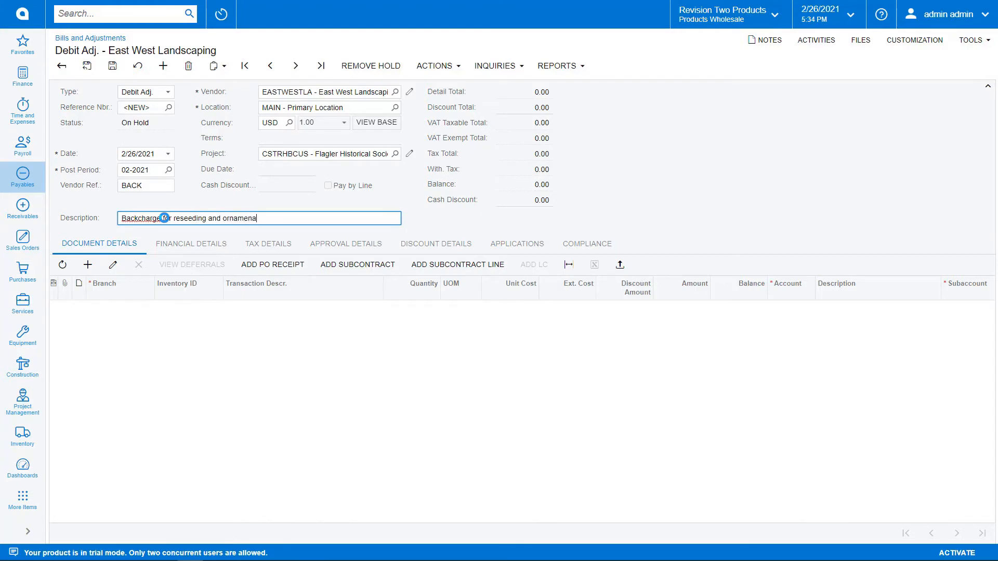
text(l flowers)
Add subcontract SC-000024 to the debit adjustment's document details.
click(88, 265)
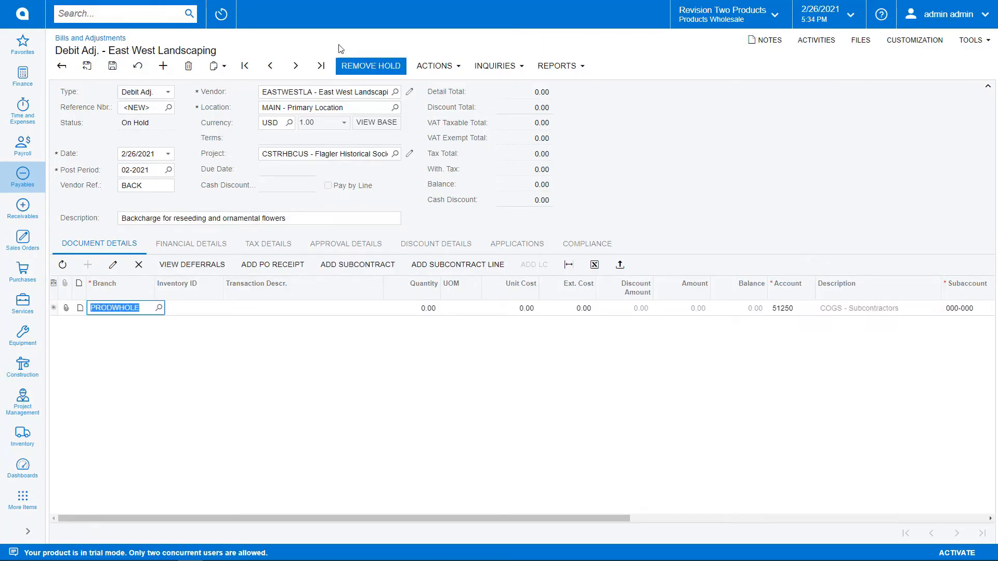
click(358, 266)
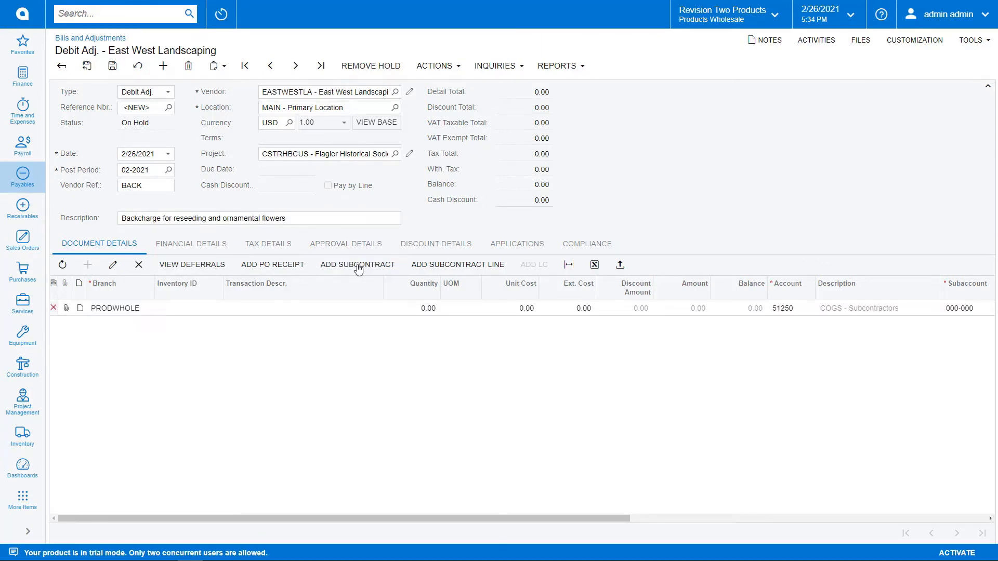
click(359, 265)
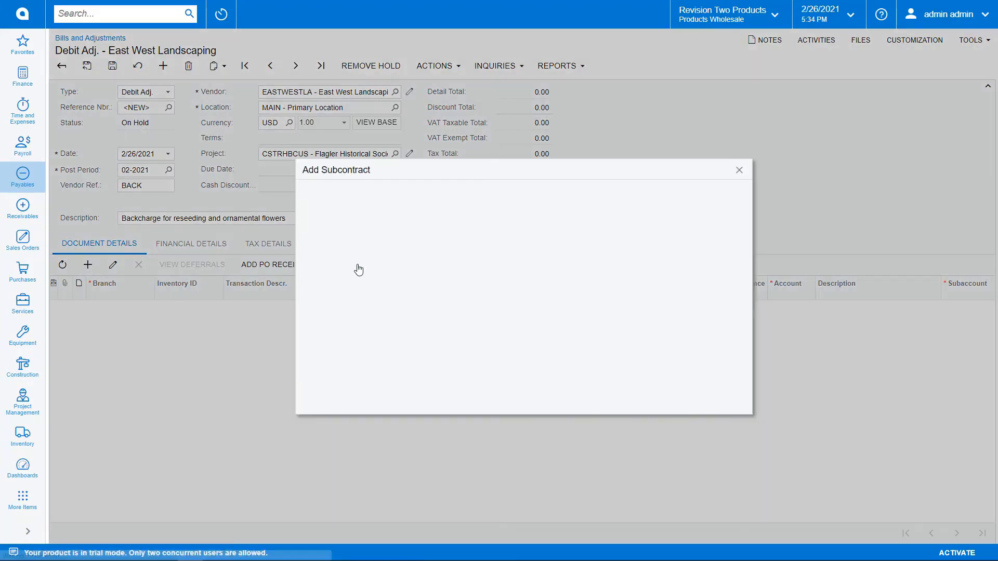
click(344, 236)
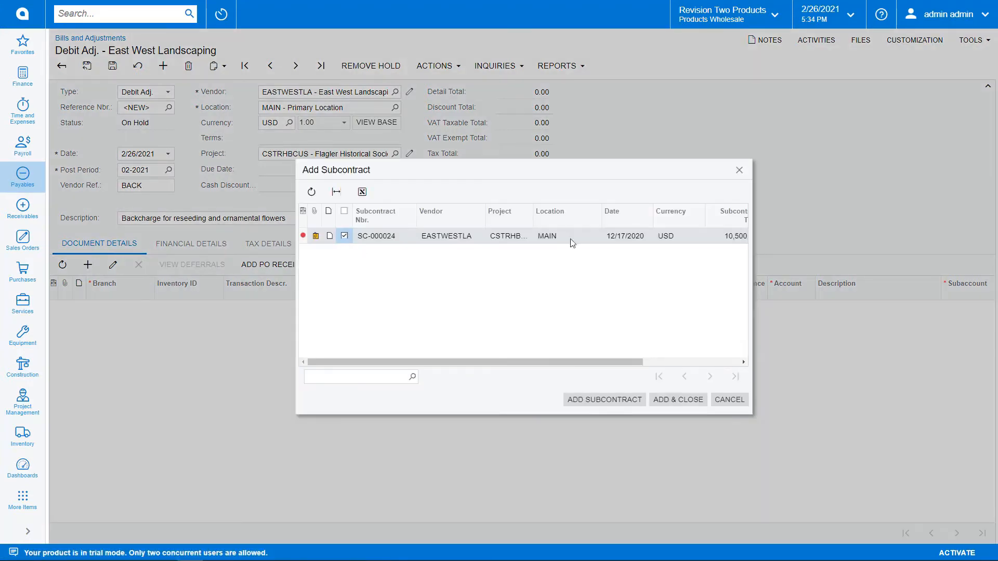
click(685, 403)
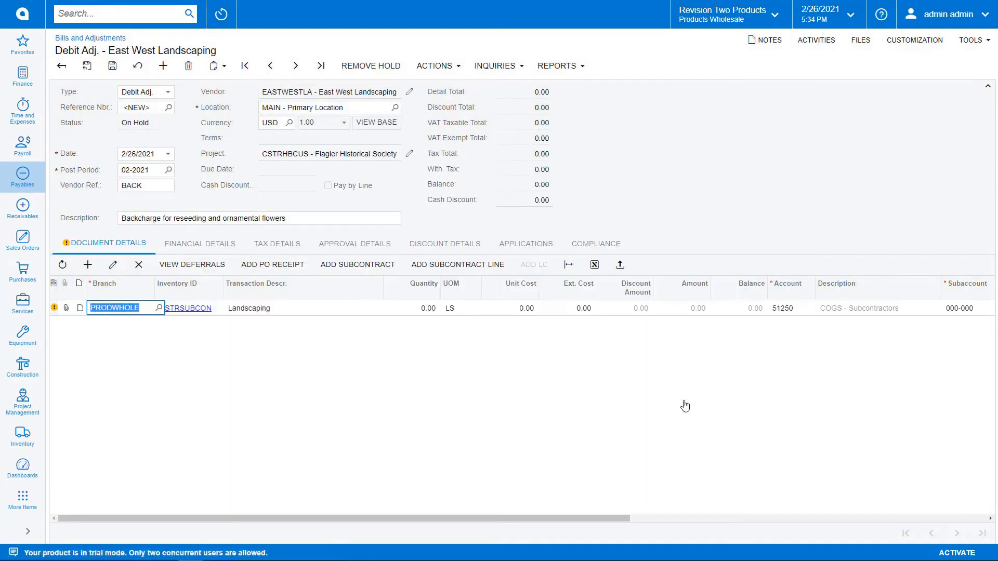
Set the Landscaping line's extended cost to 1,000.00, take the debit adjustment off hold and release it.
click(581, 311)
text(1000)
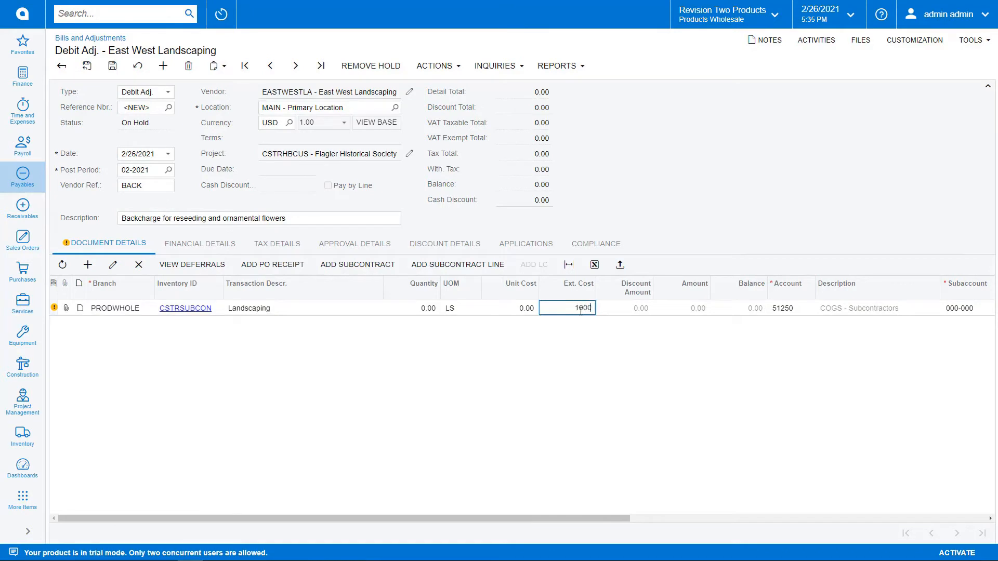
key(Tab)
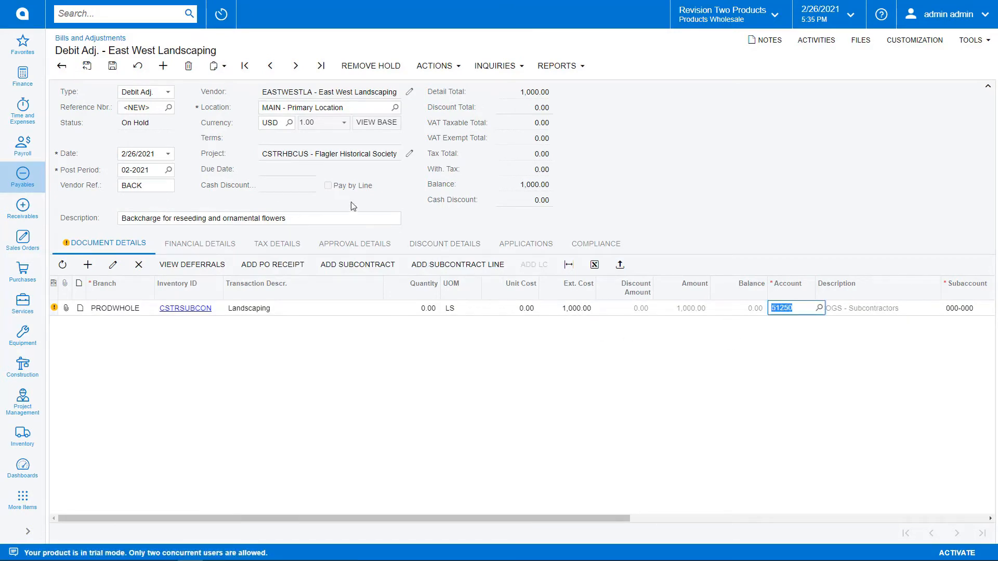
click(372, 69)
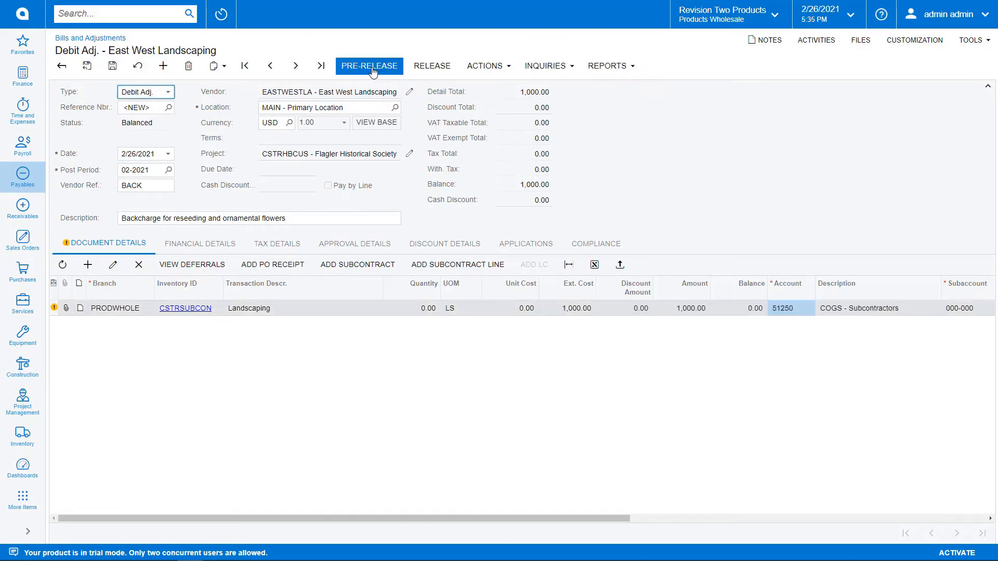
click(441, 69)
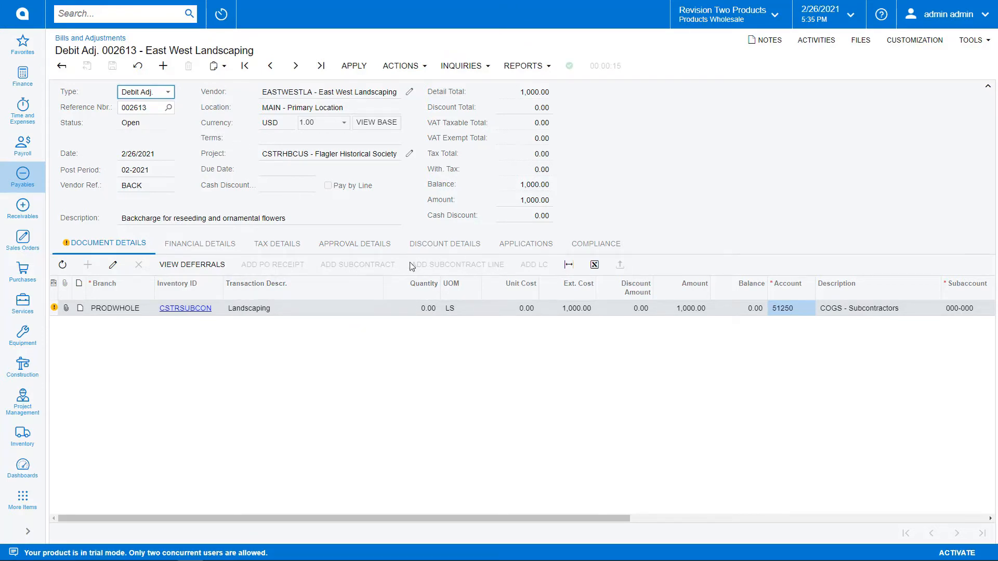
Open the subcontract linked to the Landscaping line and view its SC history.
drag(535, 519, 980, 520)
click(853, 311)
click(853, 311)
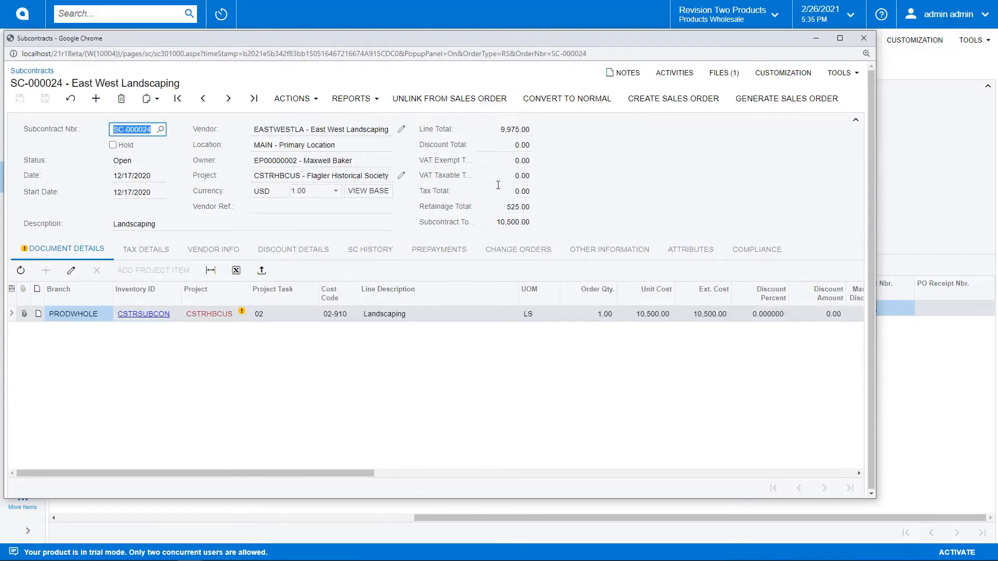
click(370, 249)
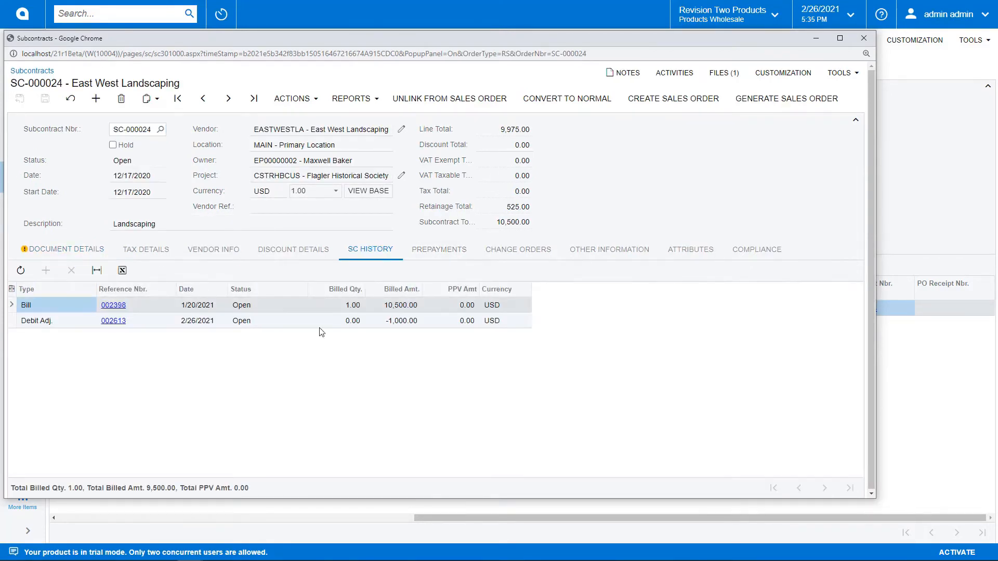
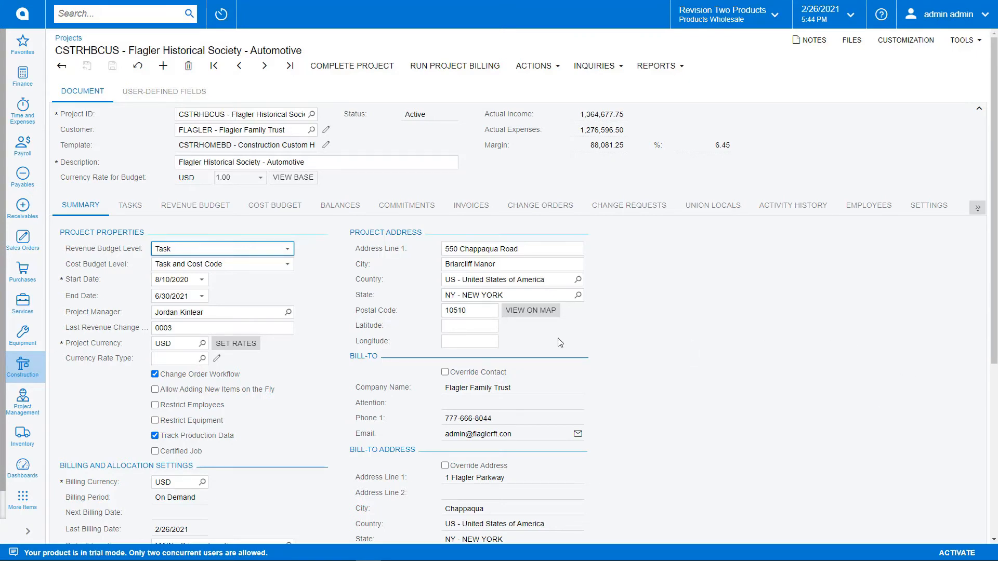
Review the project's default sales and cost accounts, and those of task 15 MECHANICAL.
click(923, 206)
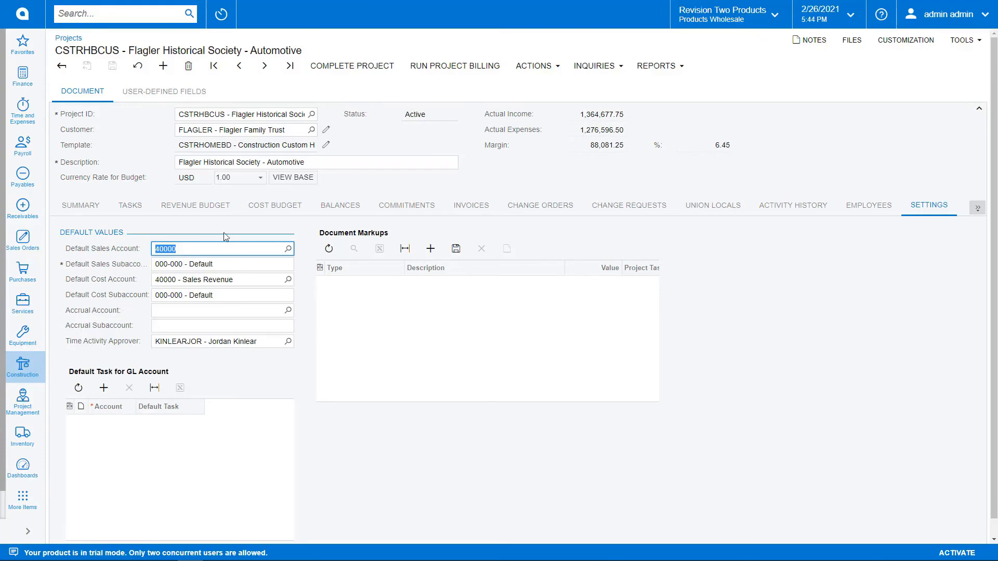
click(134, 209)
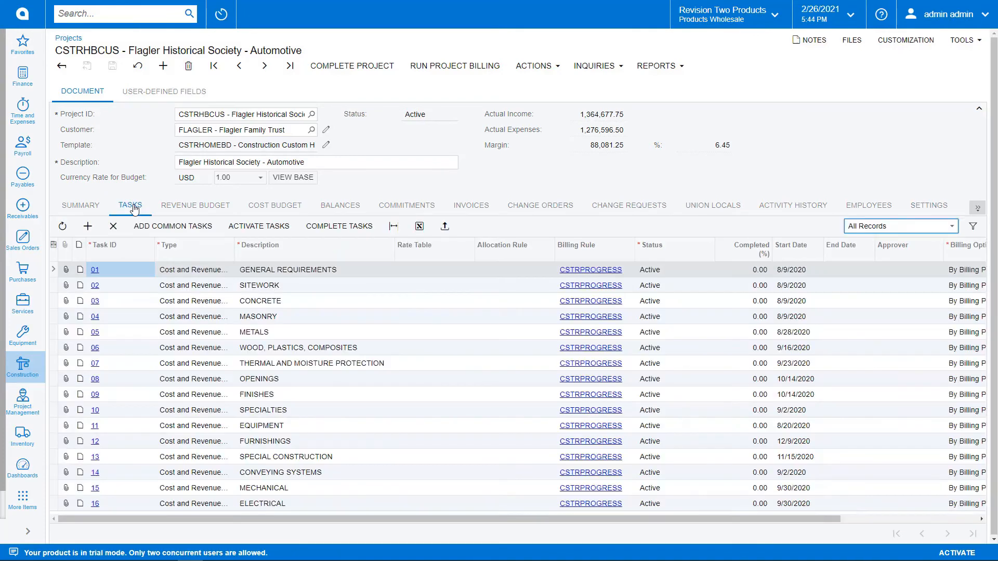
click(97, 491)
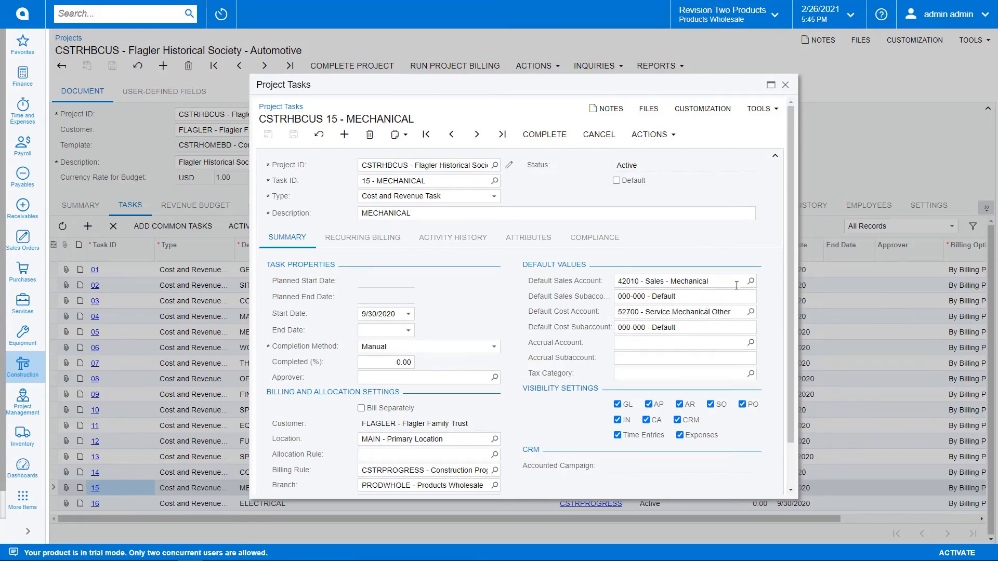
click(786, 86)
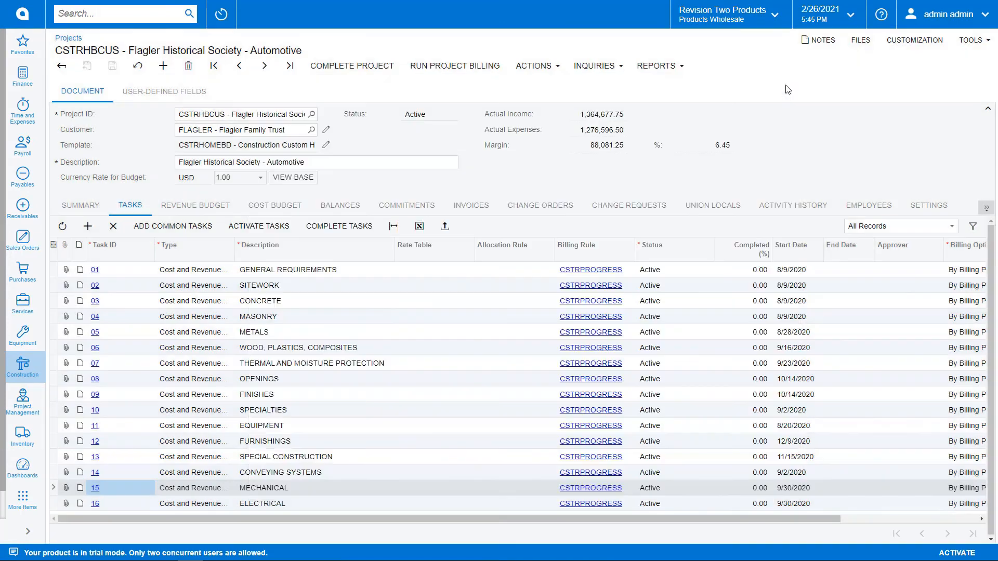
Open the project's pro forma invoice PF00046 and examine the sales accounts and subaccounts on its progress billing lines.
click(486, 212)
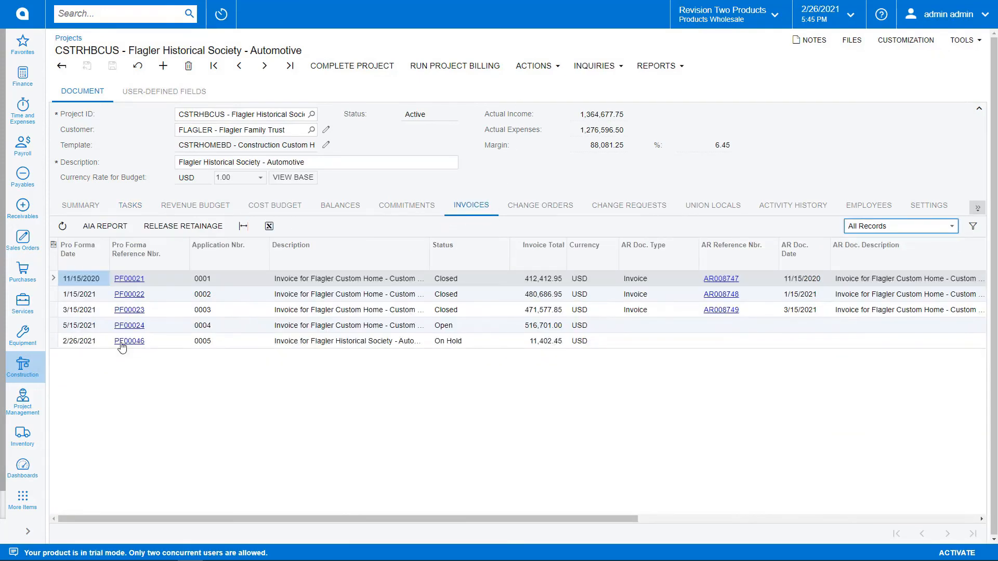
click(125, 344)
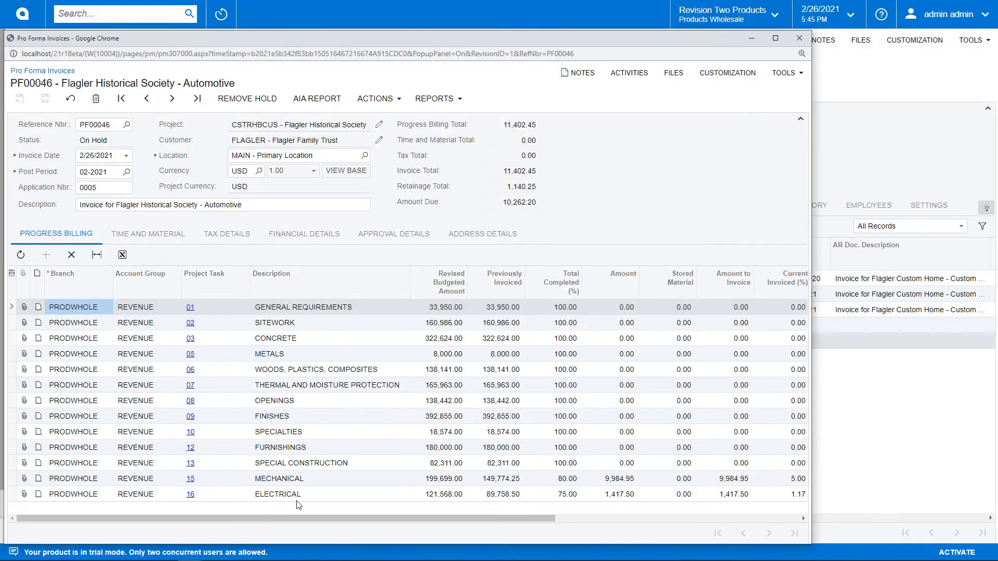
drag(314, 518, 609, 533)
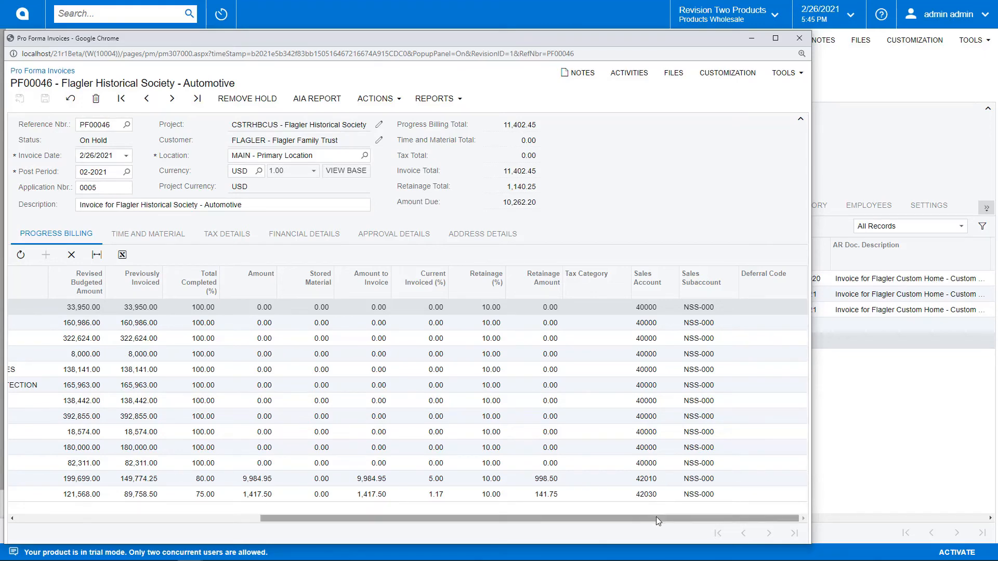
drag(656, 518, 383, 519)
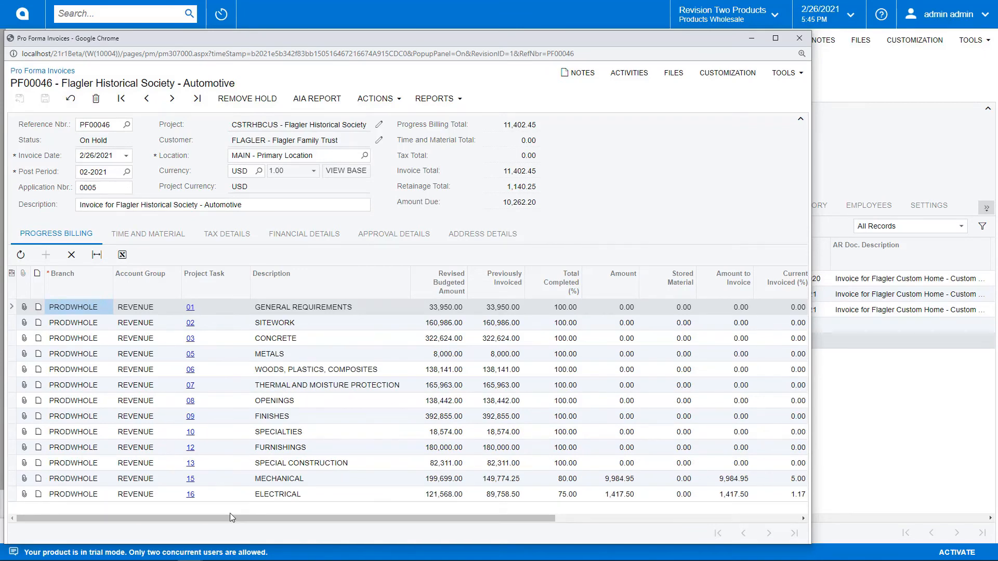
click(799, 39)
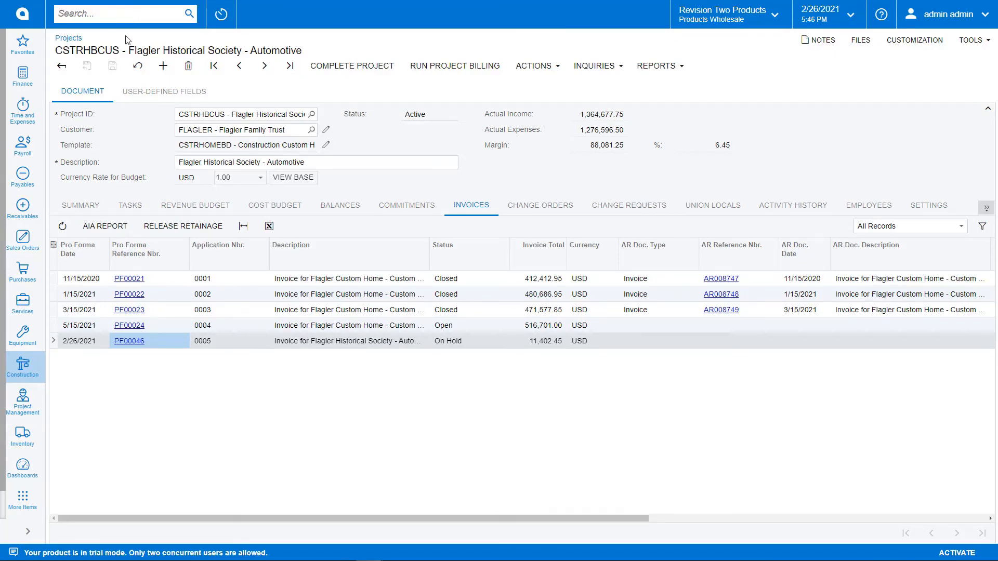
Search transactions for "plumbing works", open AP Bill 002612 and examine its line's account, project task and cost code.
click(128, 13)
text(plumbing)
key(Return)
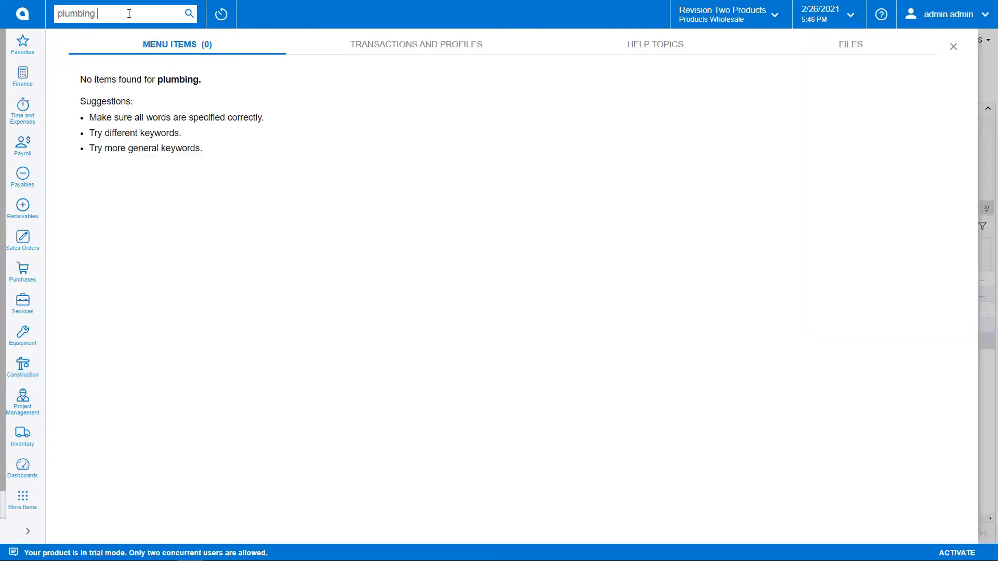
text(works)
key(Return)
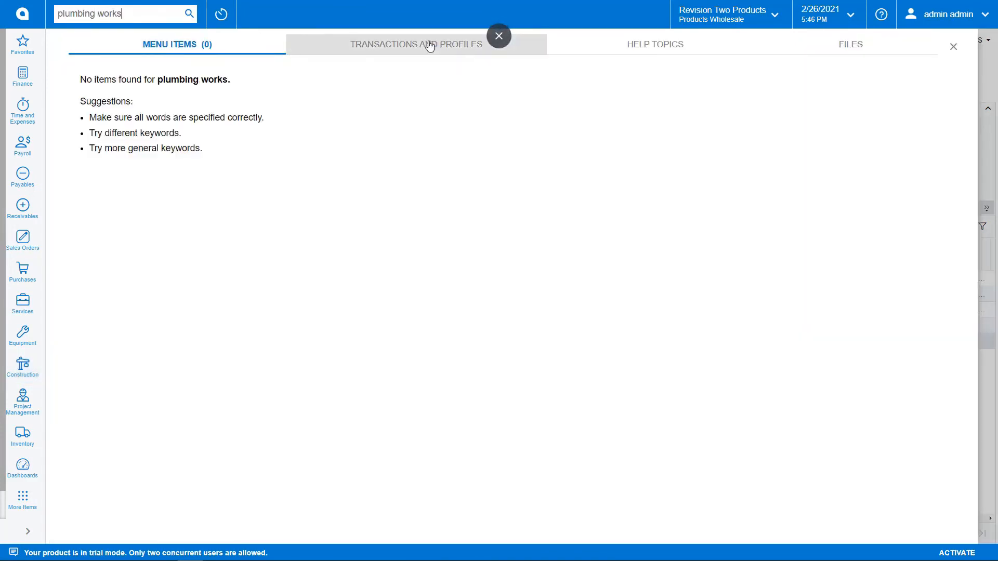
click(430, 47)
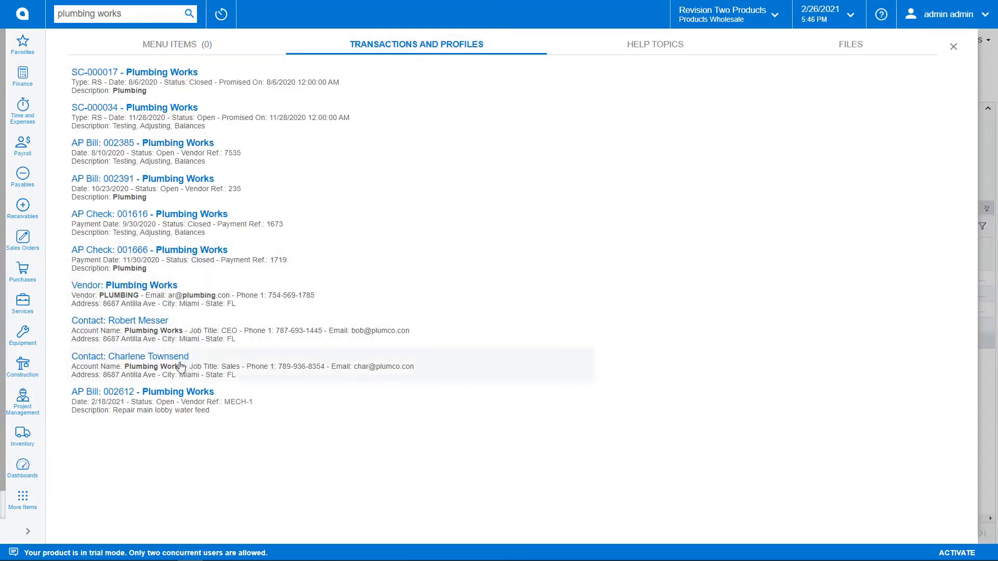
click(178, 398)
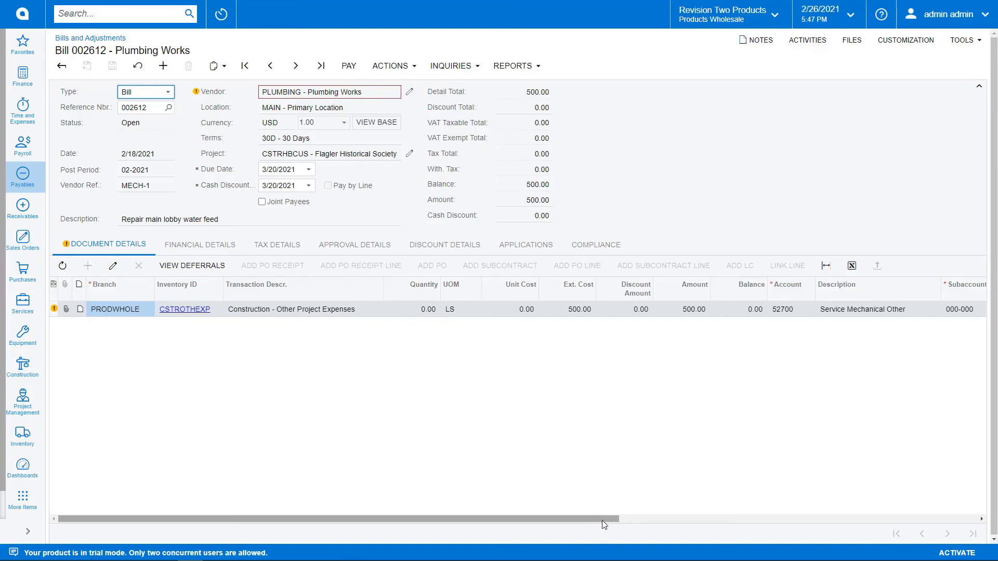
drag(599, 519, 754, 427)
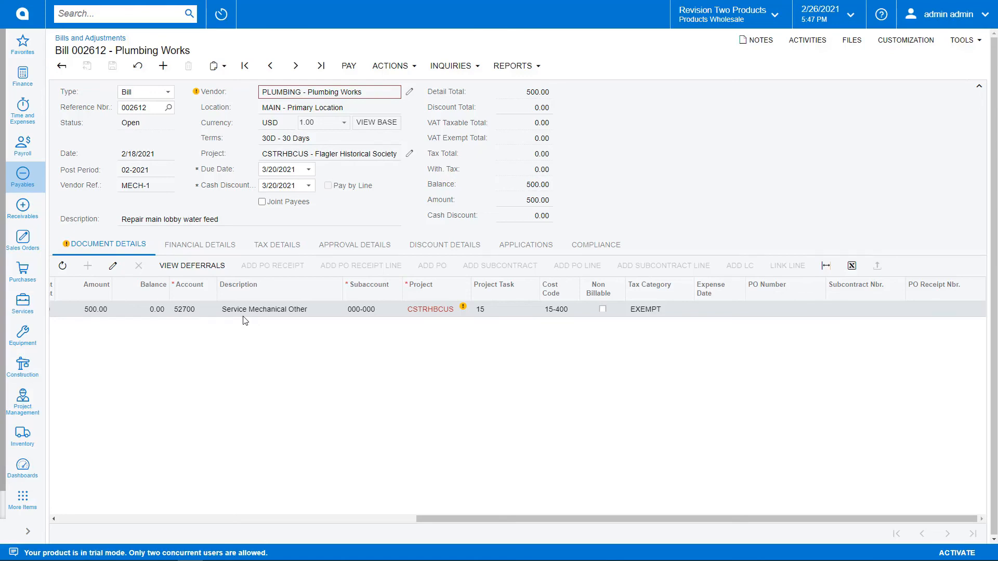
drag(469, 519, 105, 525)
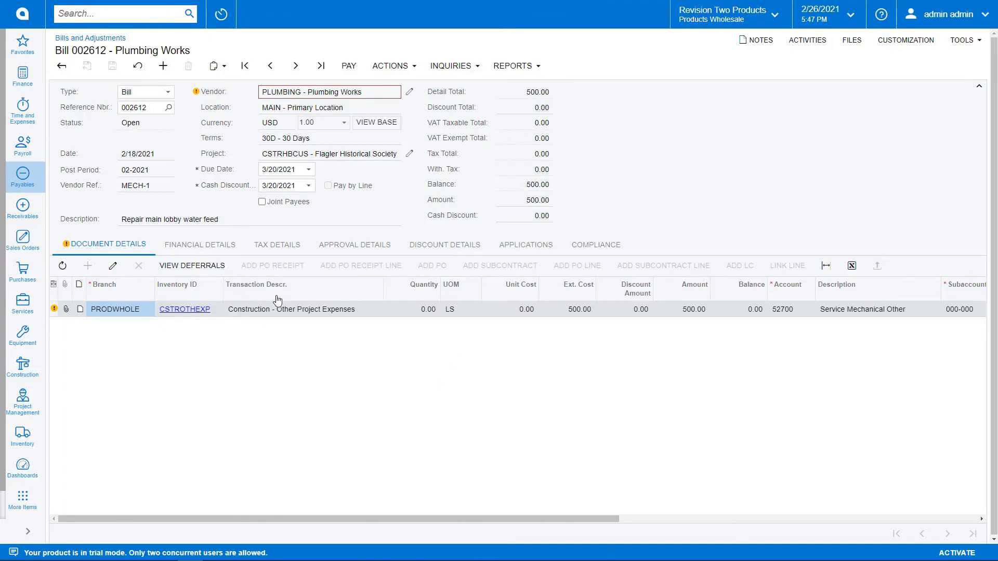
click(212, 269)
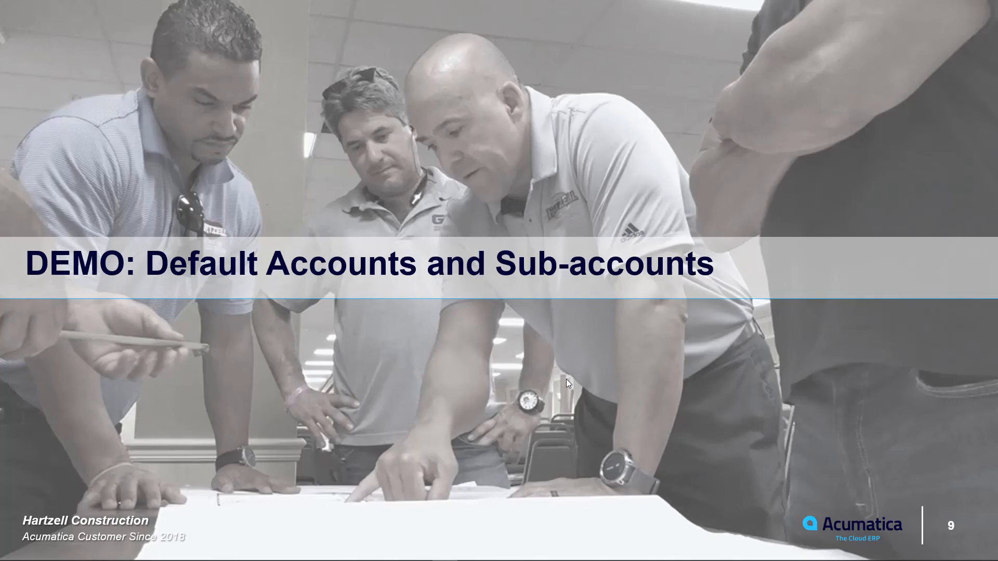
key(Right)
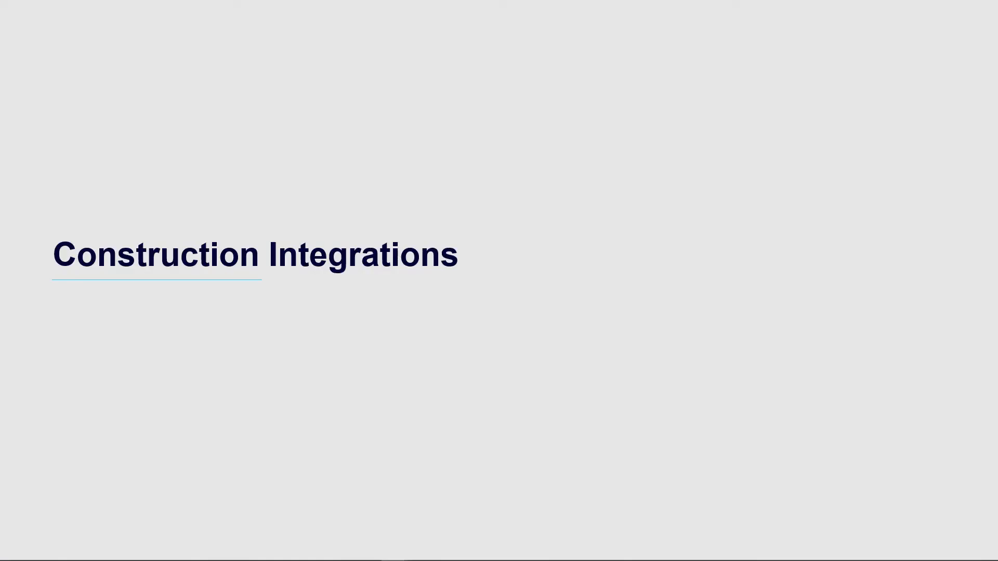
key(Right)
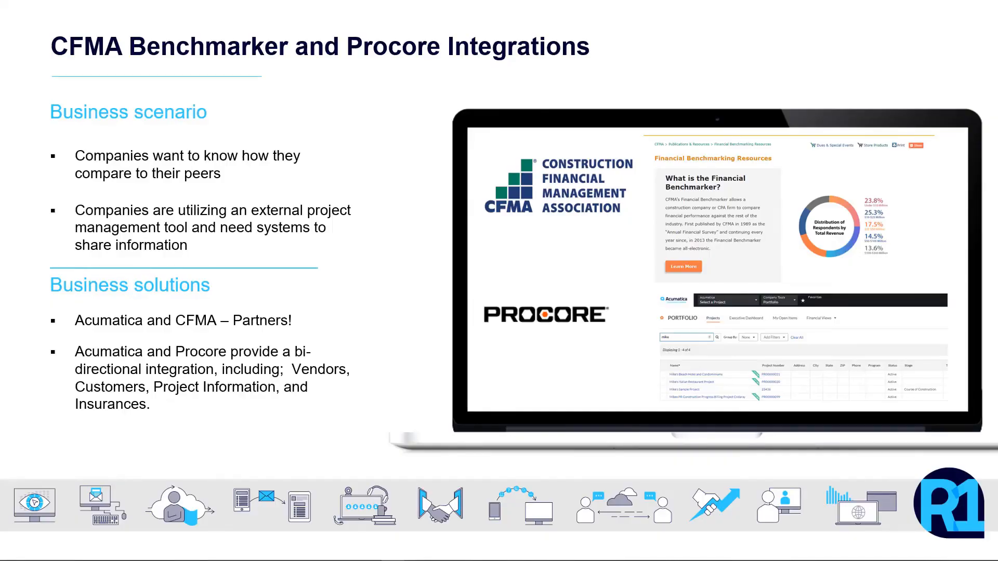